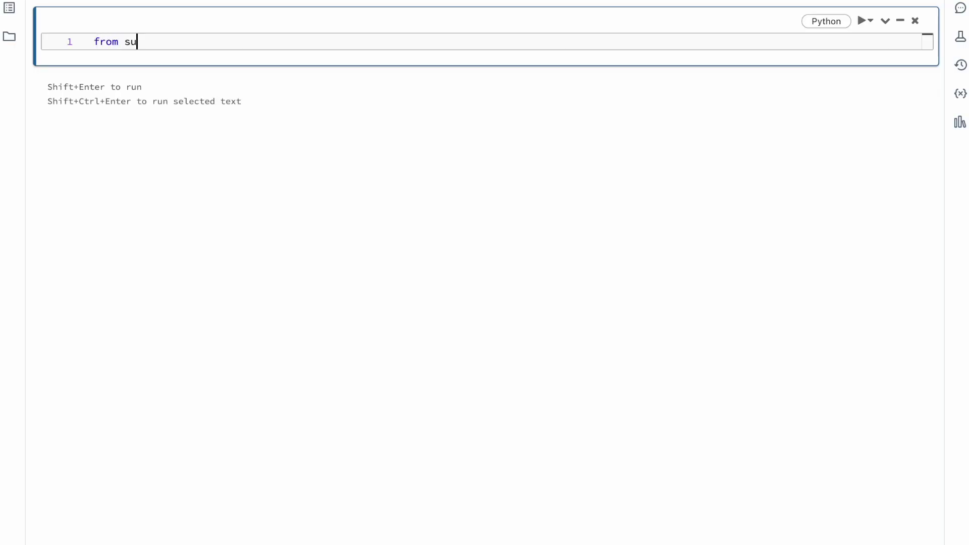
Step: Import SAClient from superannotate and superannotate_databricks_connector as sdc, then run the cell
text(om superannotate import)
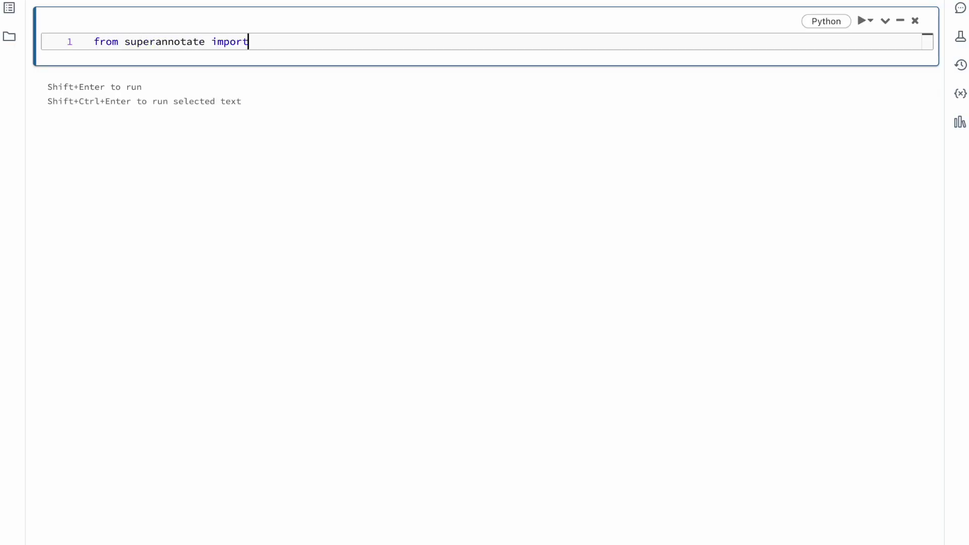
text( SAClient)
key(Return)
text(import su)
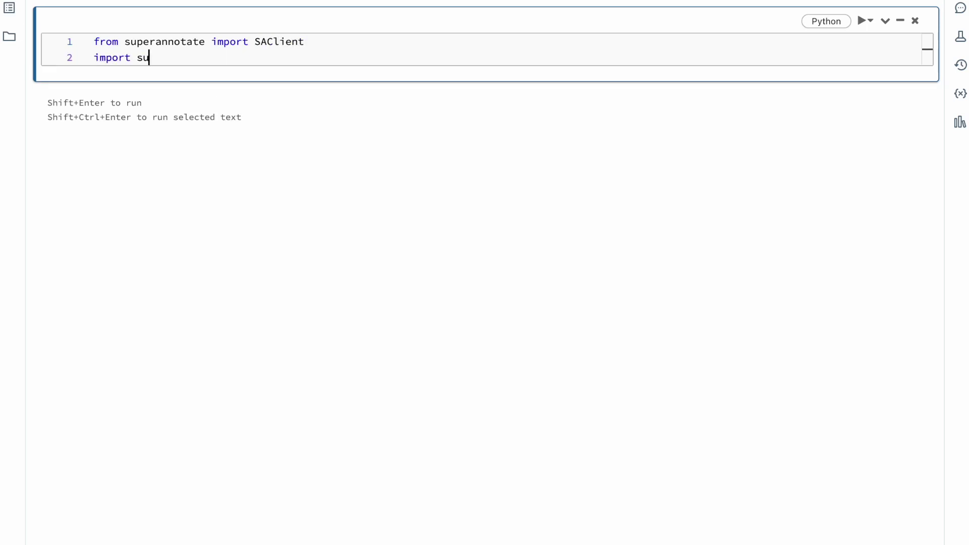
text(perannotate_databri)
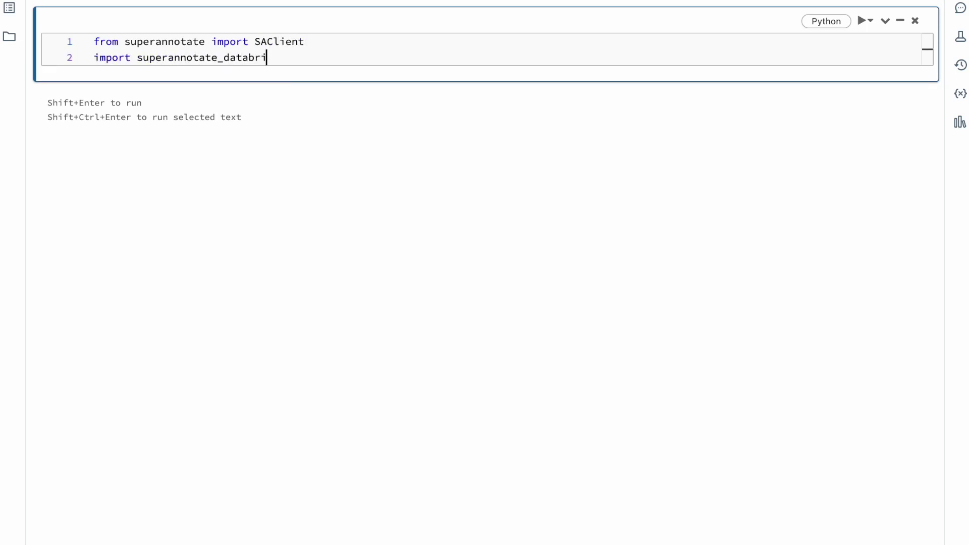
text(cks_connector as sdc)
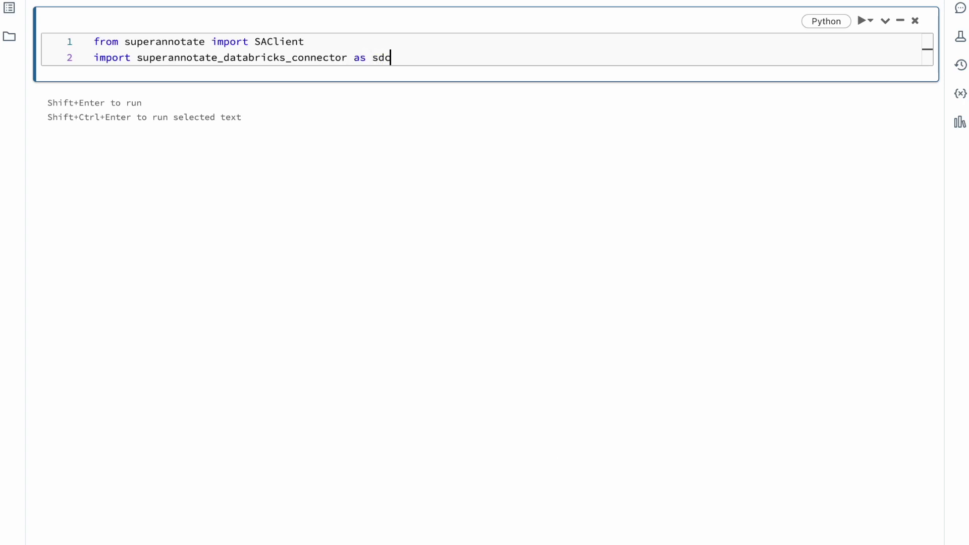
key(shift+Return)
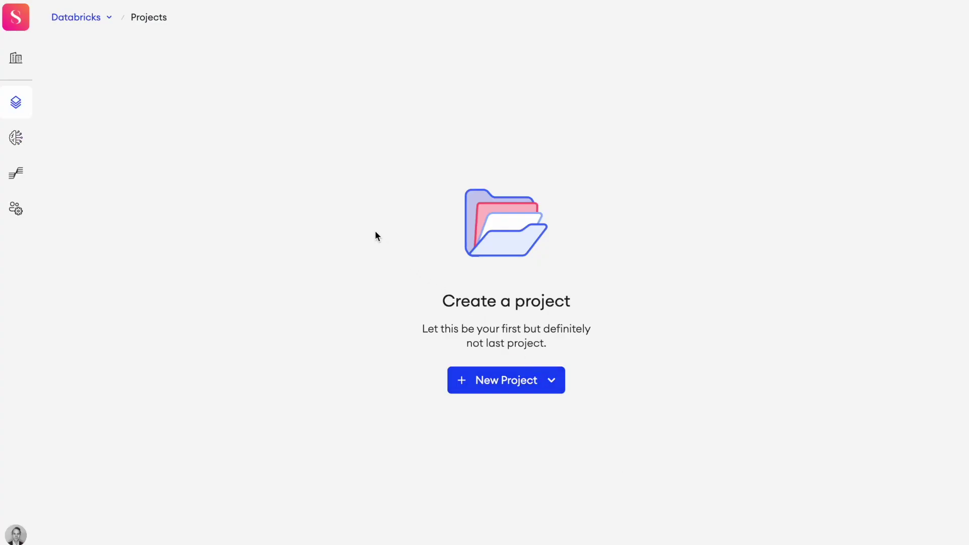
Step: Generate a new SDK token in the Team Setup details and copy it to the clipboard
click(17, 210)
click(99, 143)
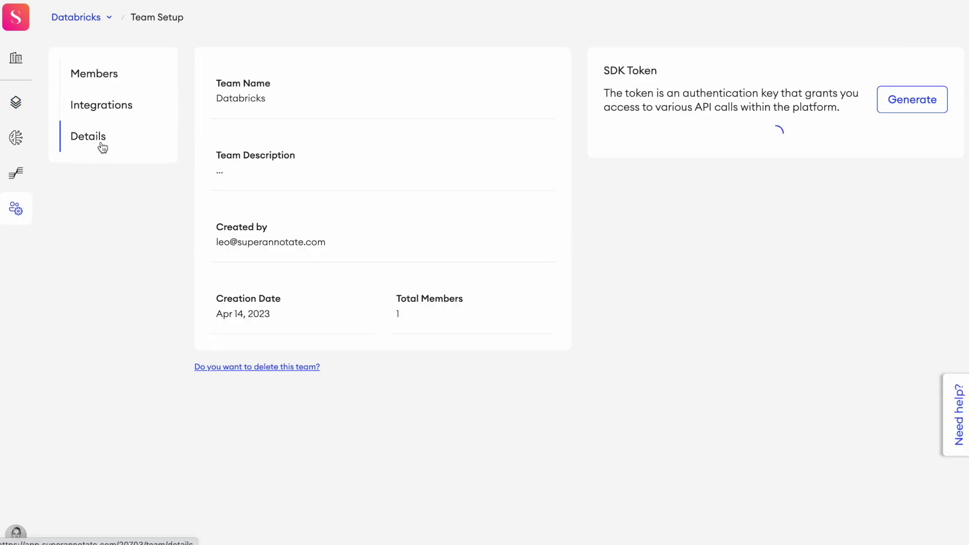
click(890, 103)
click(930, 158)
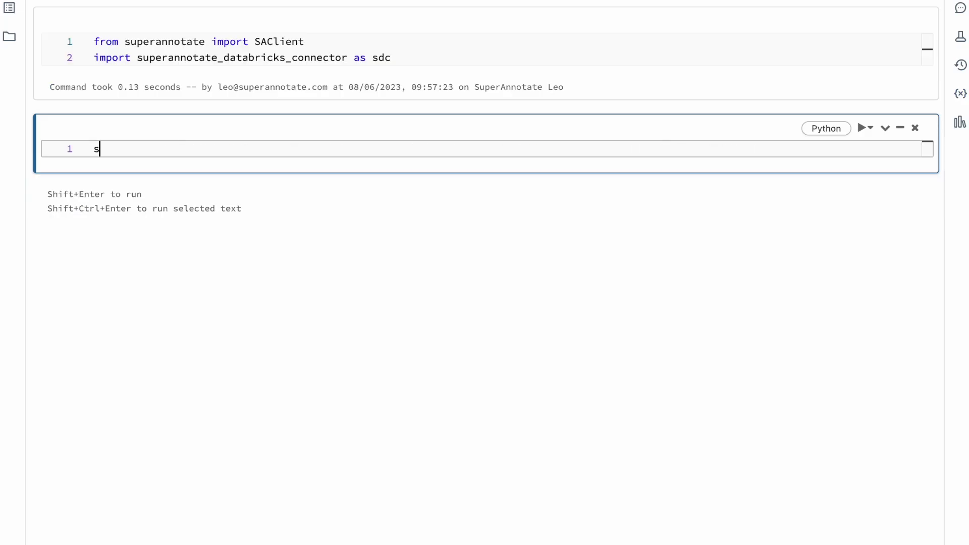
Step: Create the SAClient with the pasted SDK token and print the team name from team metadata
text(AClient(token=)
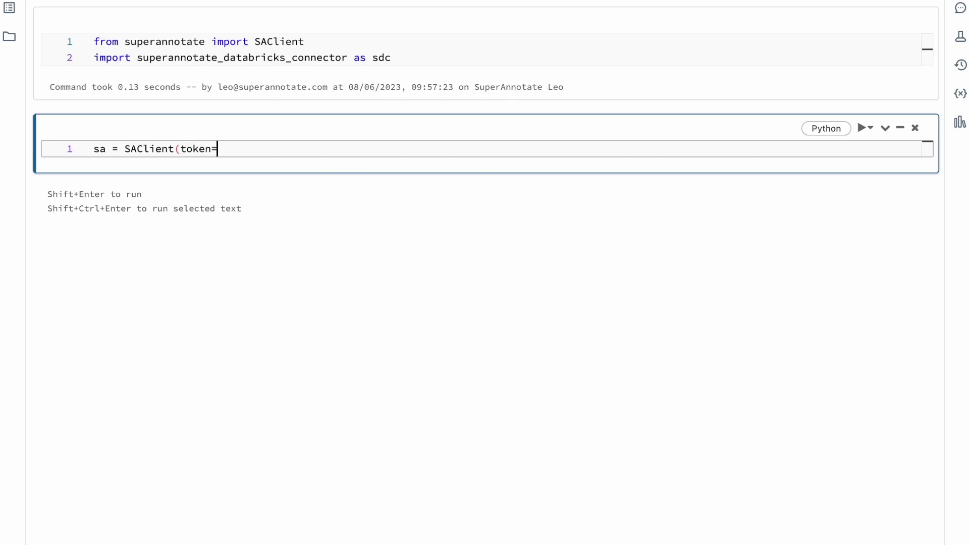
text(")
key(ctrl+v)
text("))
key(Return)
key(Return)
text(pr)
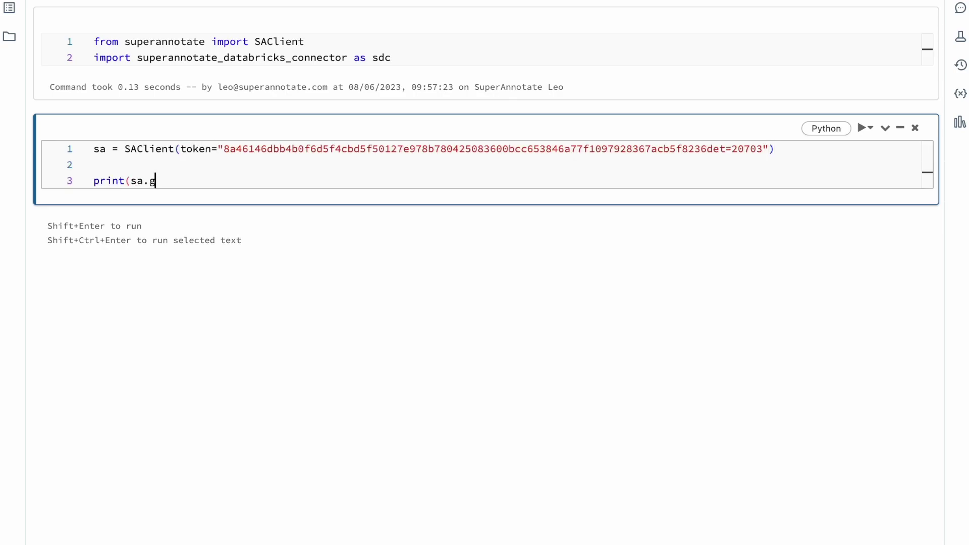
text(int(sa.get_team_metadat)
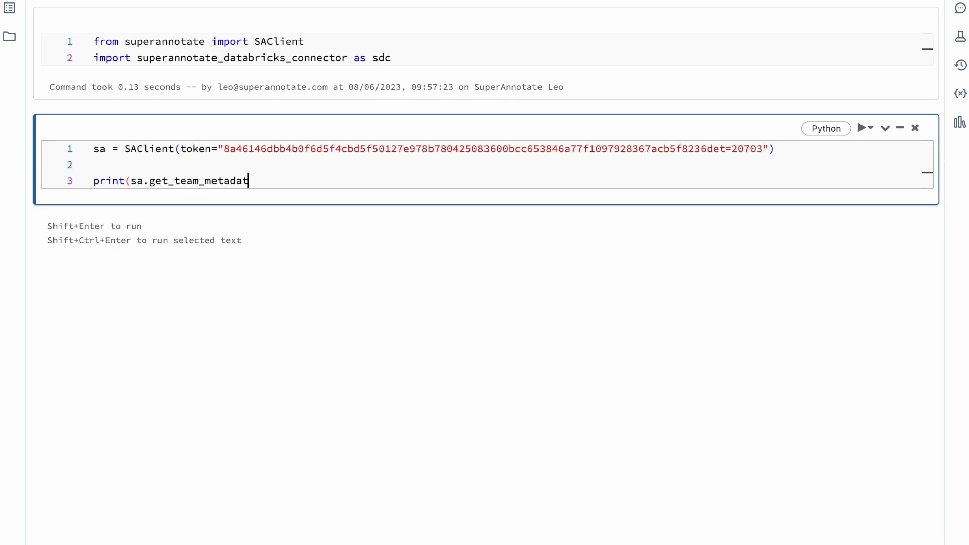
text(a()['name']))
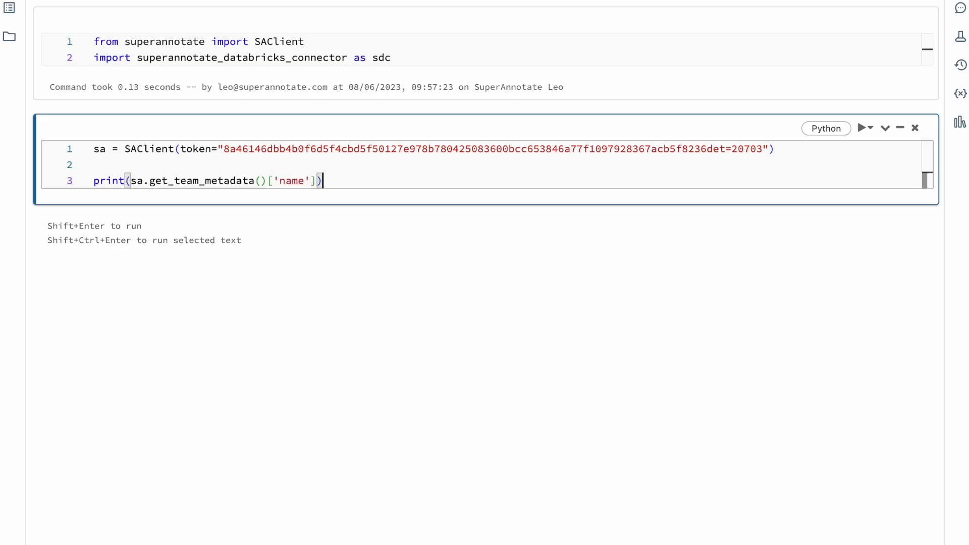
key(shift+Return)
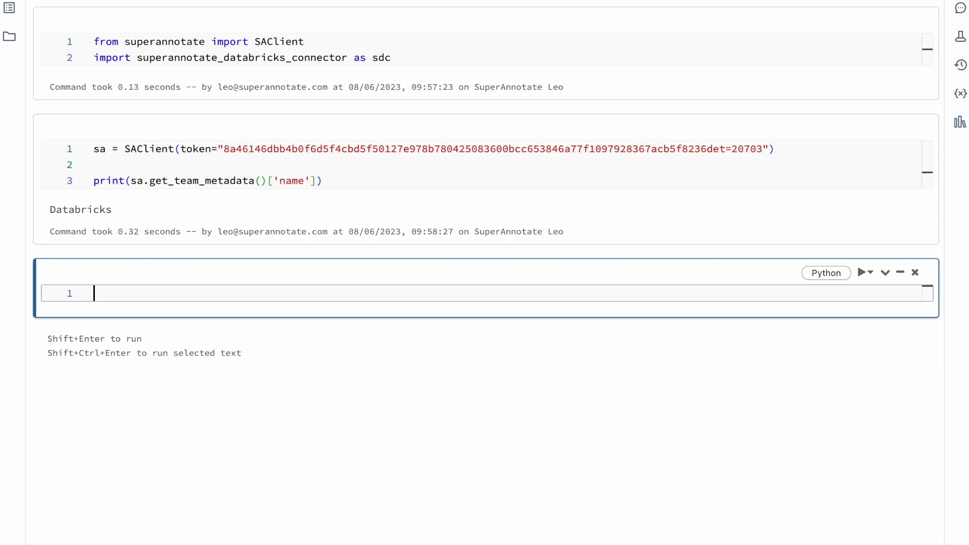
Step: Create project 'Grape Detection', type Vector, description 'My First SuperAnnotate Project' via sa.create_project
text(PROJECT_NAME = ")
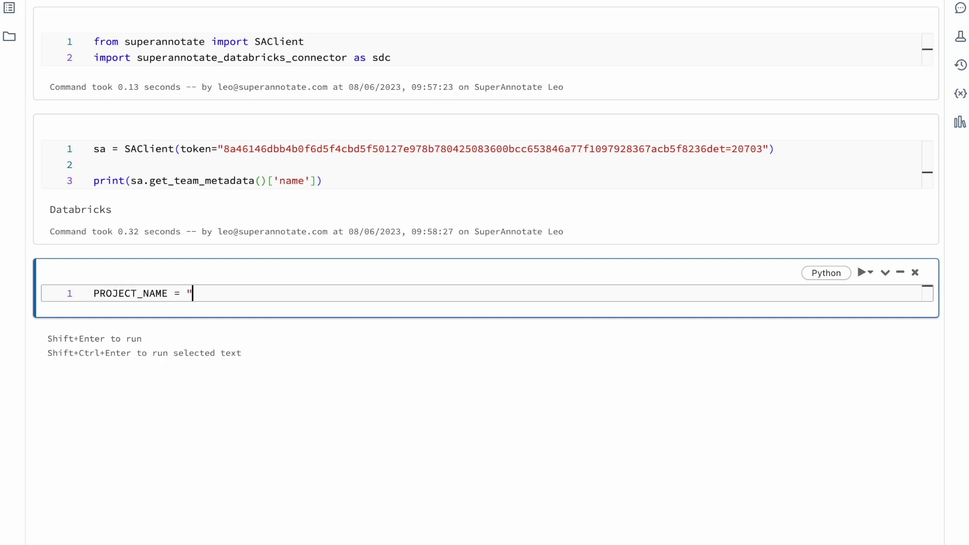
text(Grape Detection")
key(Return)
text(P)
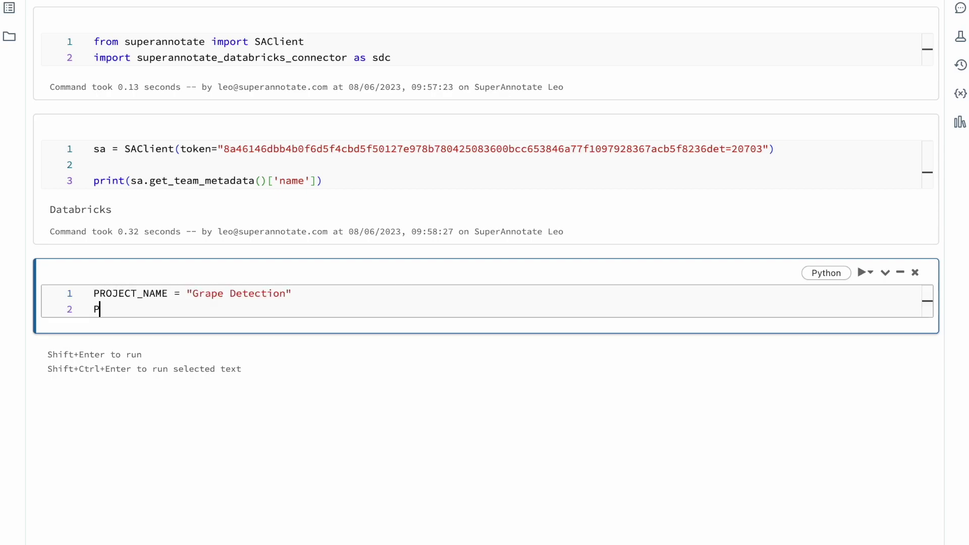
text(ROJECT_TYPE = "Vector")
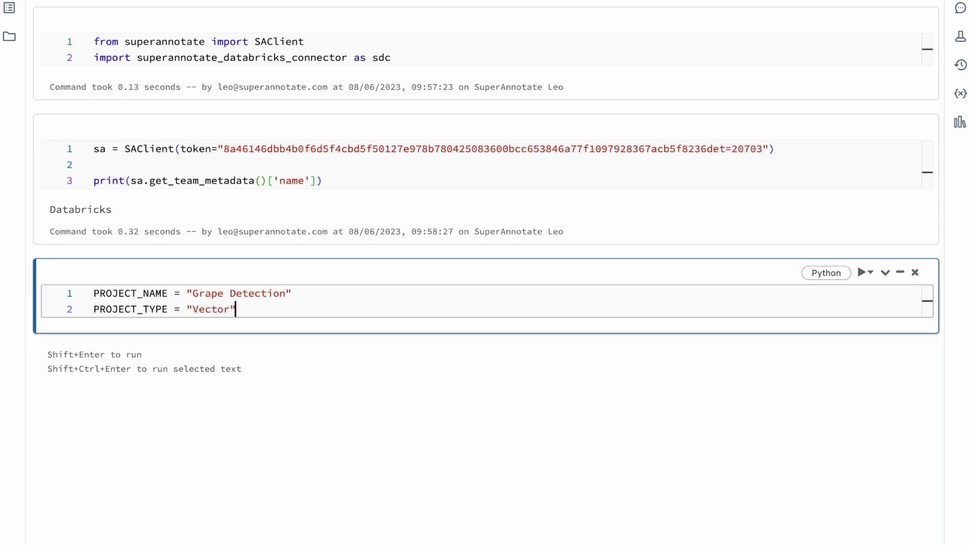
key(Return)
text(PROJECT_DESC)
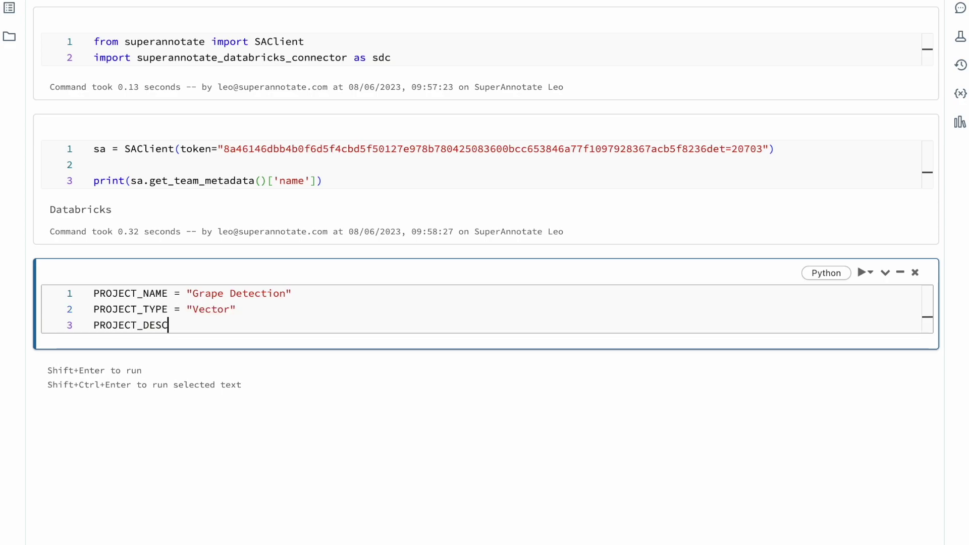
text(RIPTION = "My Firs)
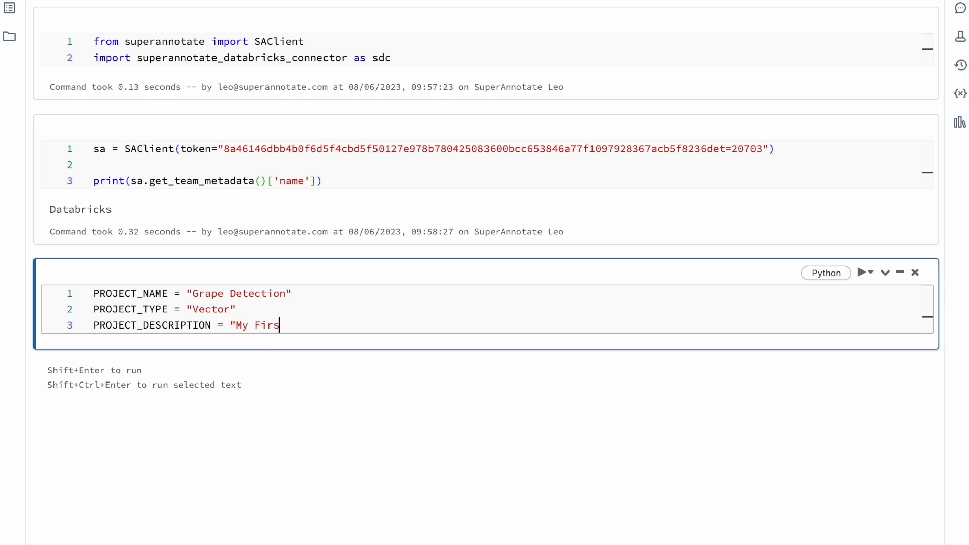
text(t SuperAnnotate Project")
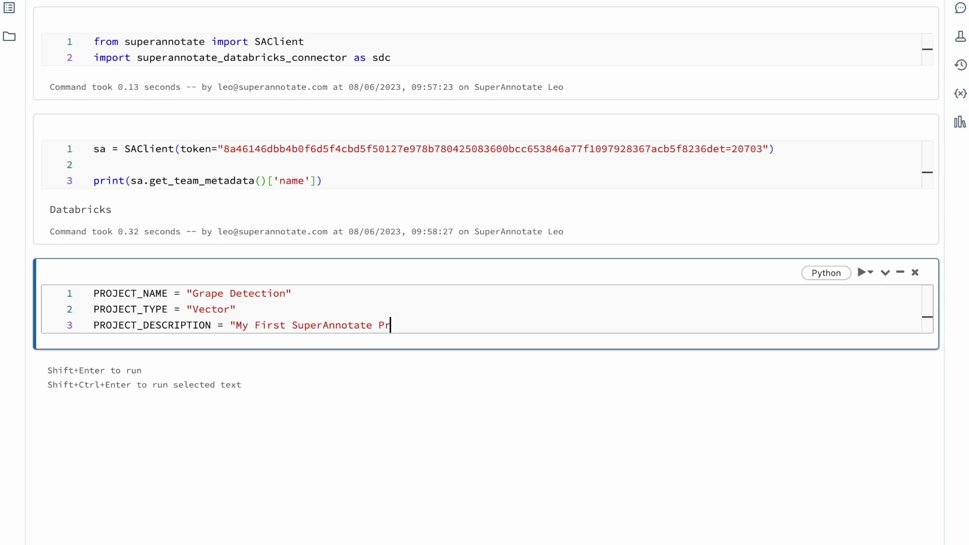
key(Return)
key(Return)
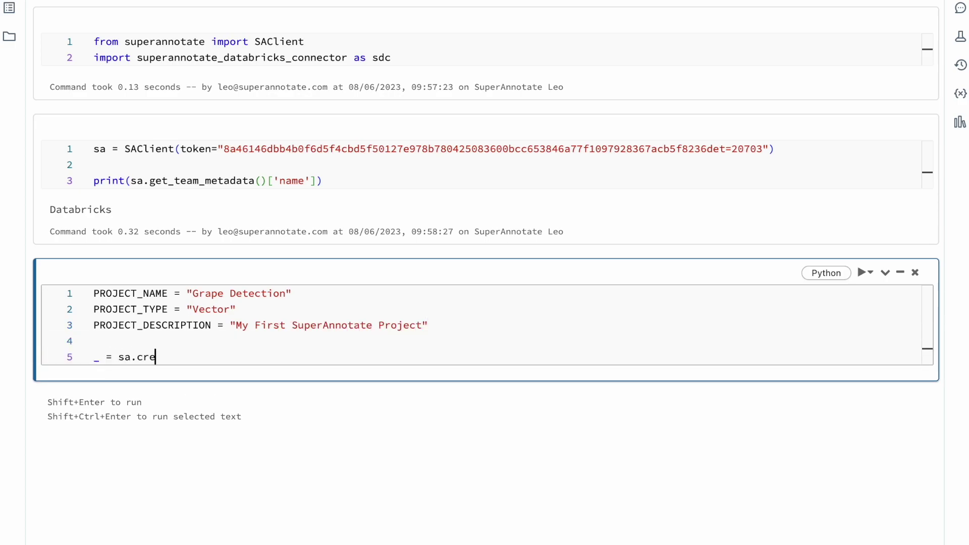
text(_ = sa.create_project(projec)
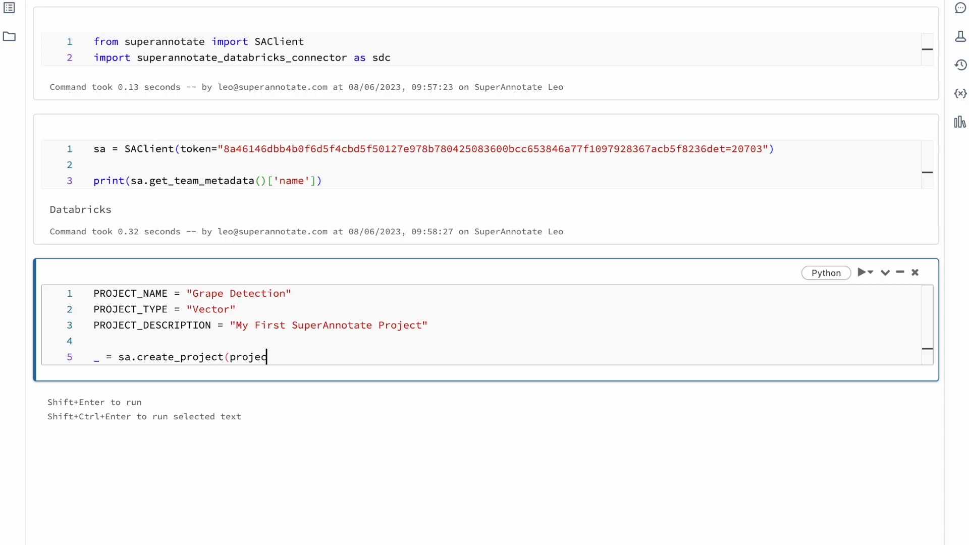
text(t_name=PROJECT_NAME,)
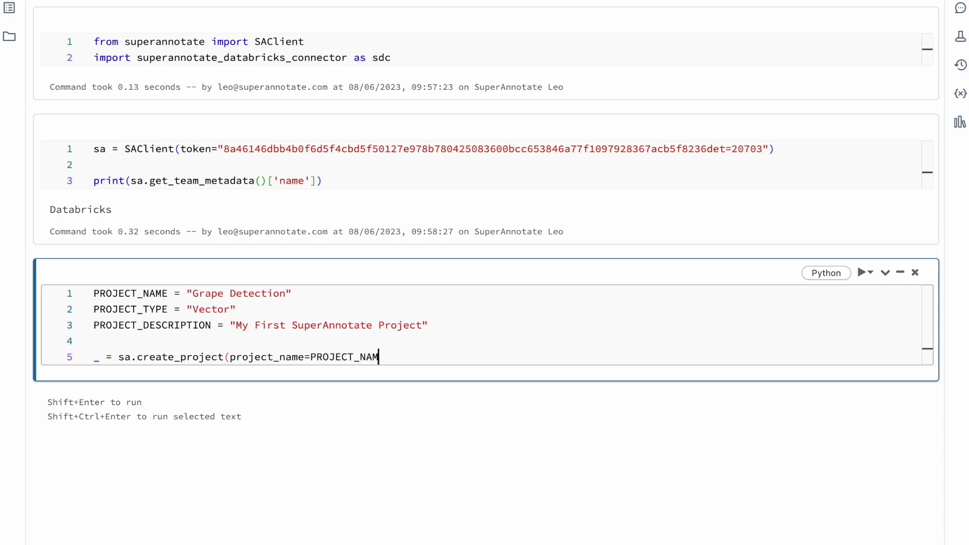
key(Return)
text(project_)
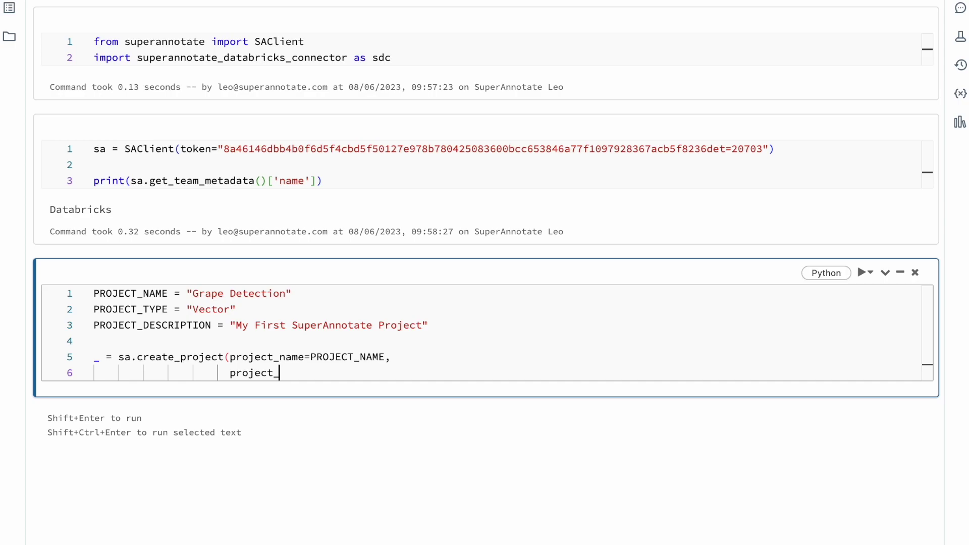
text(description=PROJECT_DESCRIPTION,)
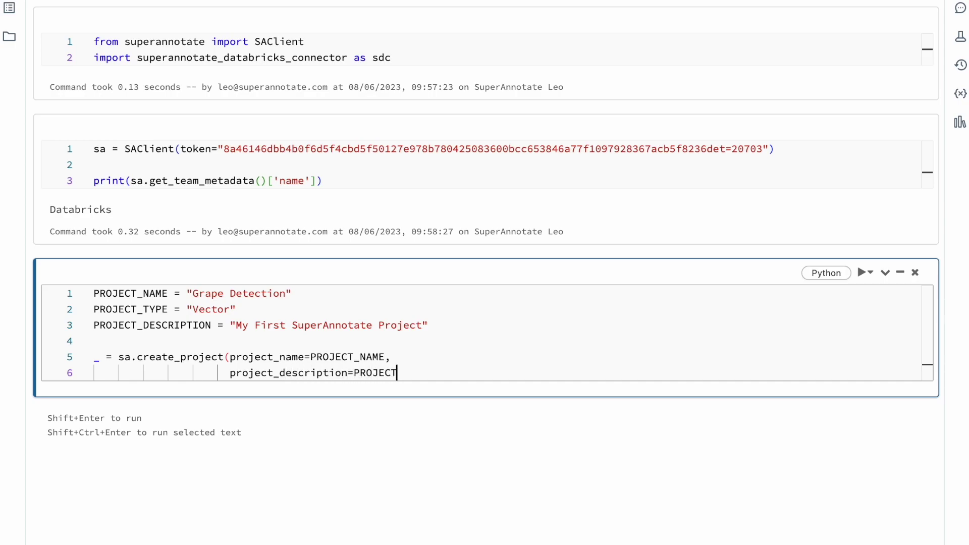
key(Return)
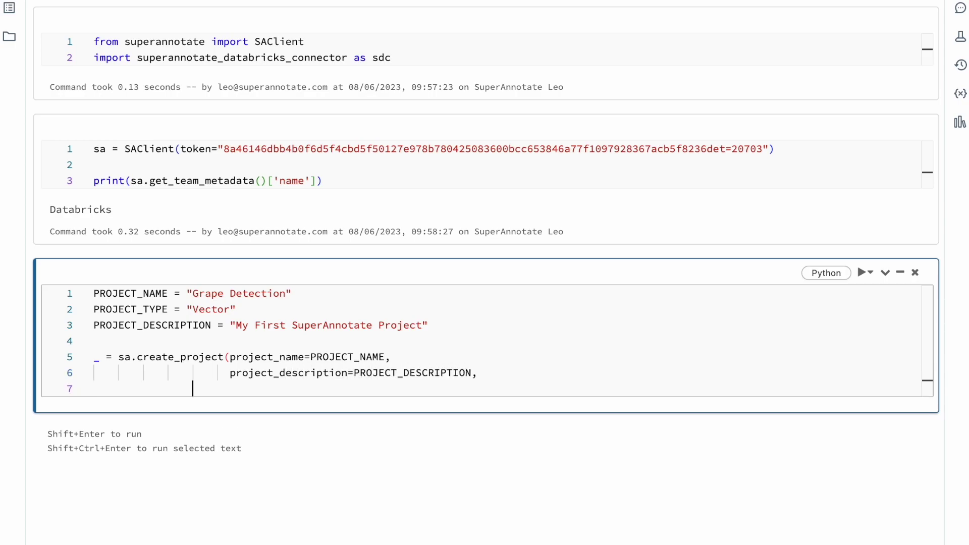
text(project_type=PROJECT_TYPE))
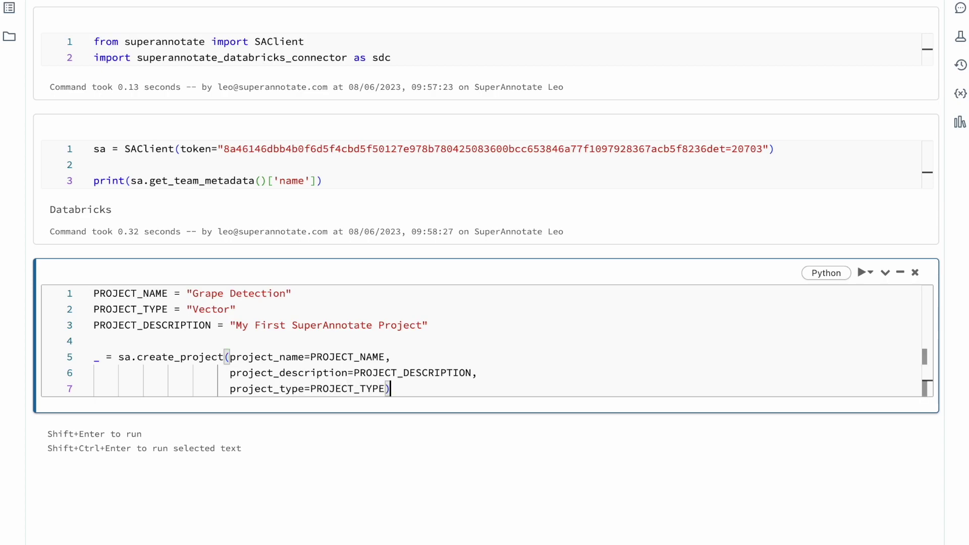
key(shift+Return)
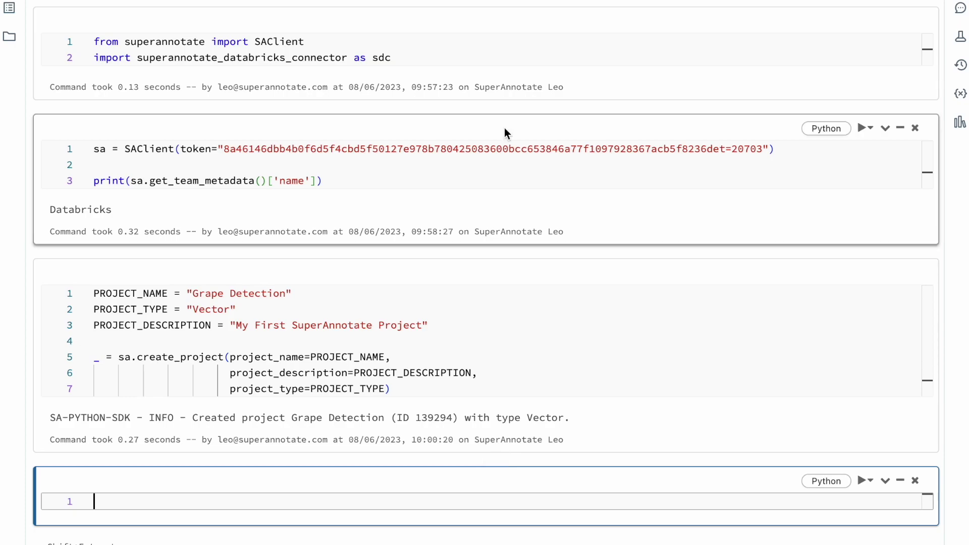
Step: Run create_annotation_class on PROJECT_NAME with name 'Grape', color 'red' and class_type 'object'
scroll(504, 128, down, 6)
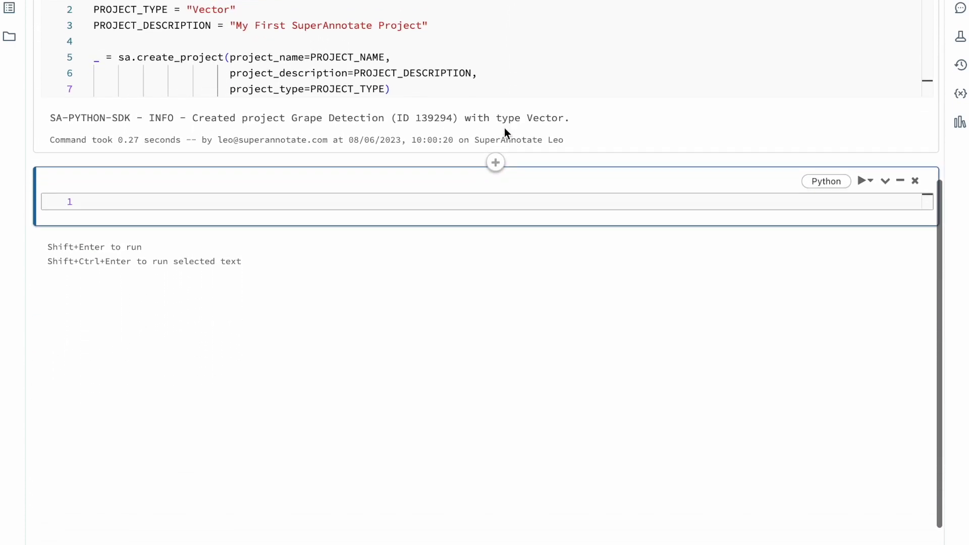
scroll(504, 128, down, 1)
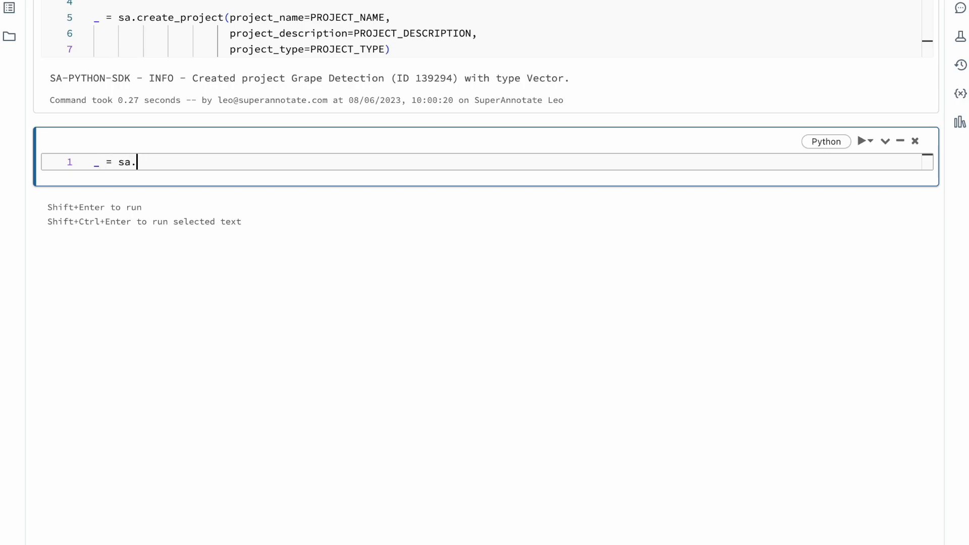
text(create_annotation_class(projec)
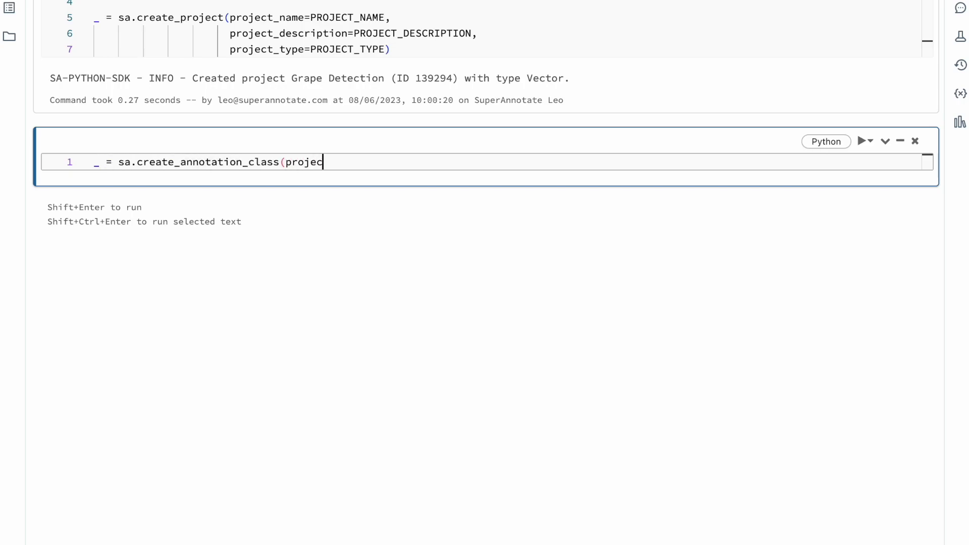
text(t=PROJECT_NAME,)
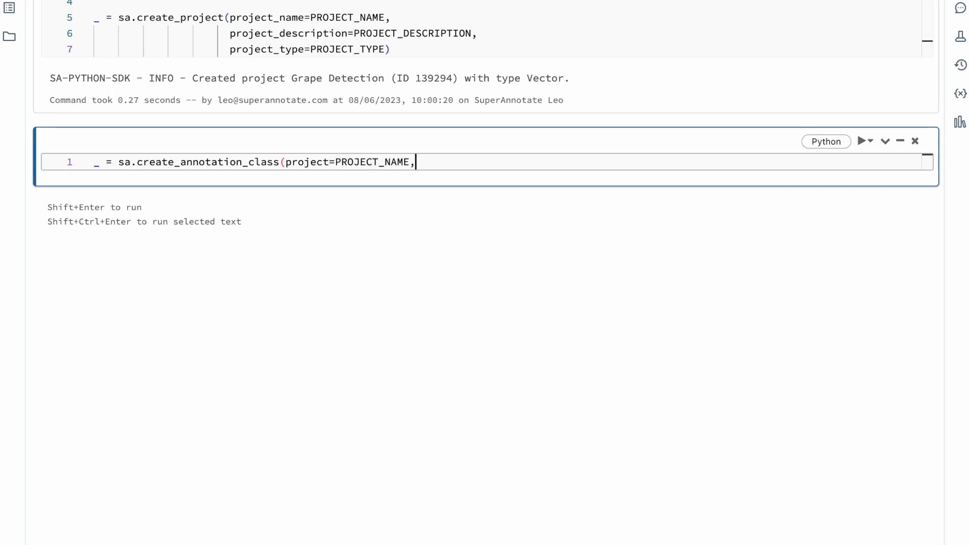
key(Return)
key(Tab)
text(name = "Grape",)
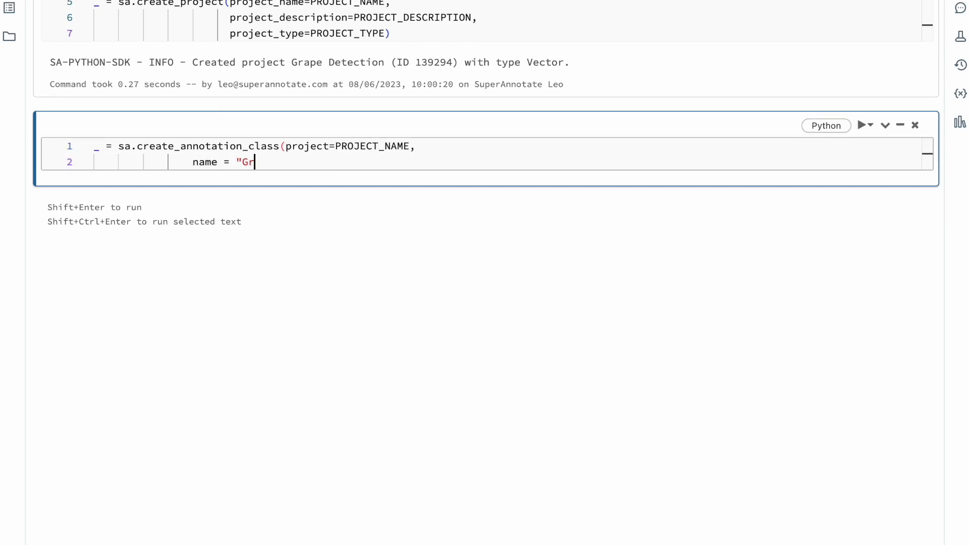
key(Return)
text(colo)
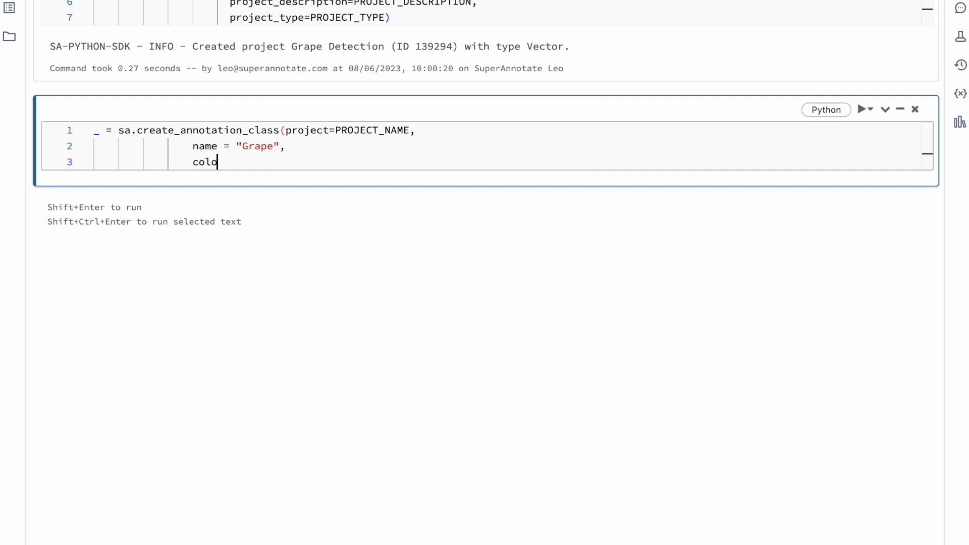
text(r ="red",)
key(Return)
text(c)
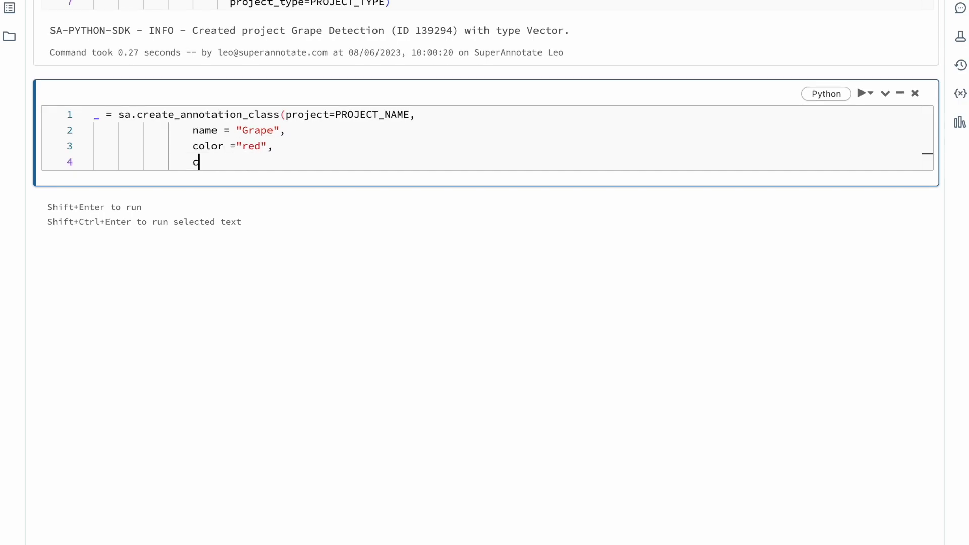
text(lass_type='object'))
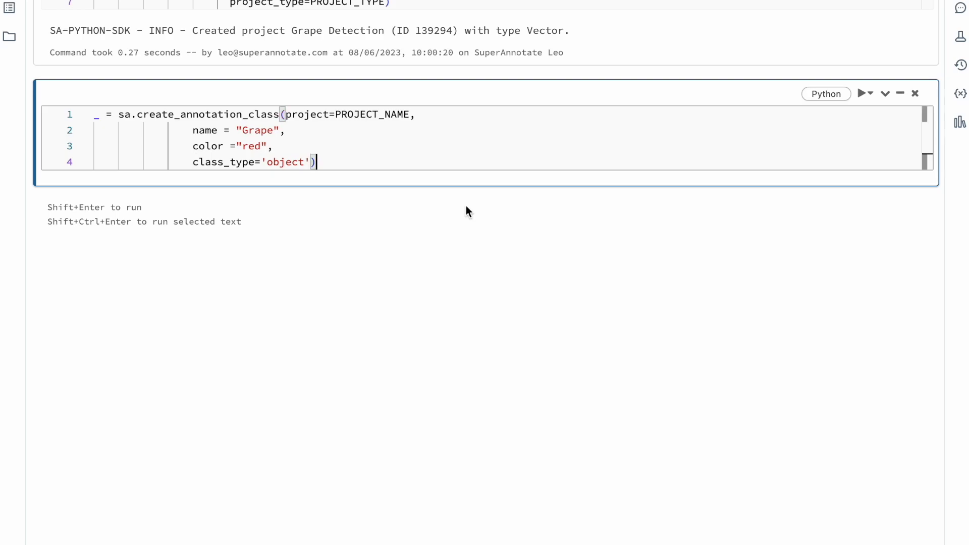
key(shift+Return)
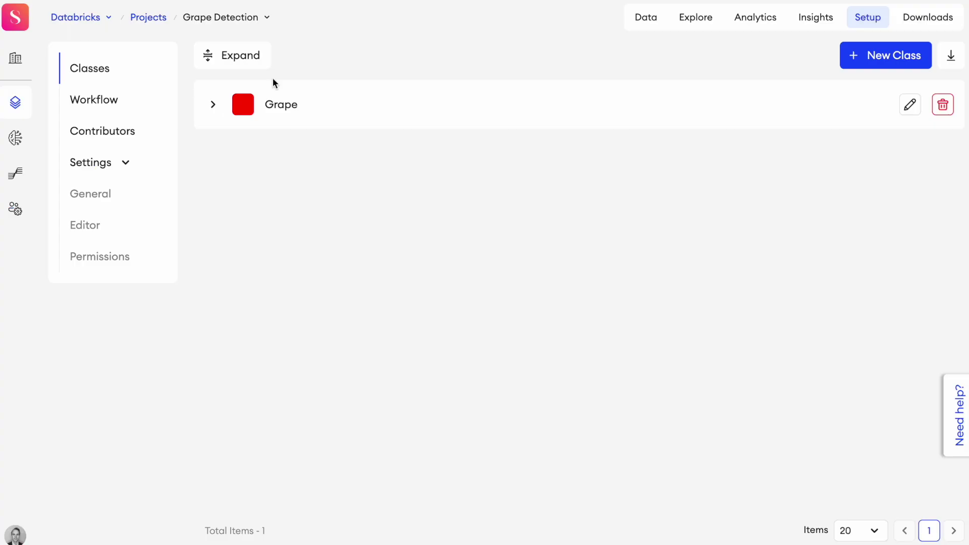
Step: Create class Apple with a Color attribute group holding Red and Green, and save it
click(863, 57)
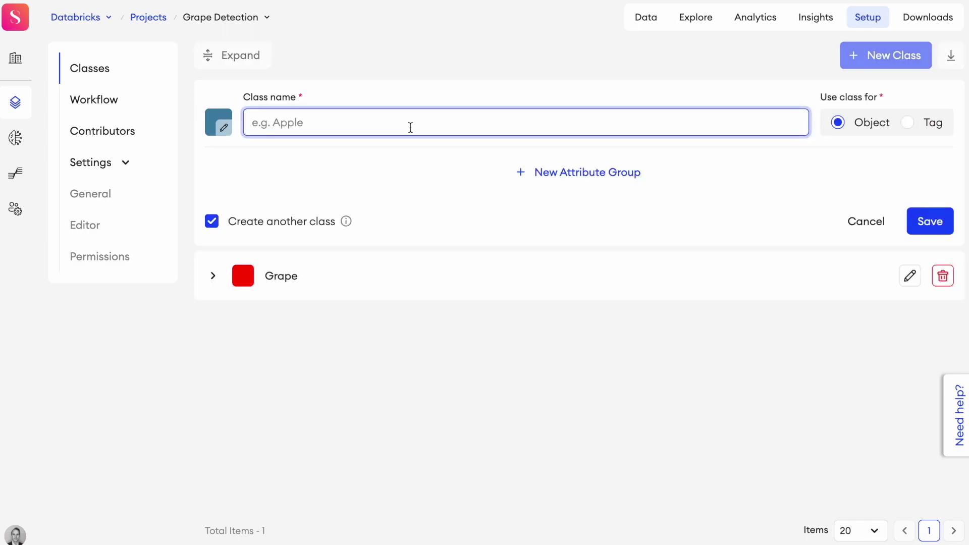
text(Apple)
click(603, 174)
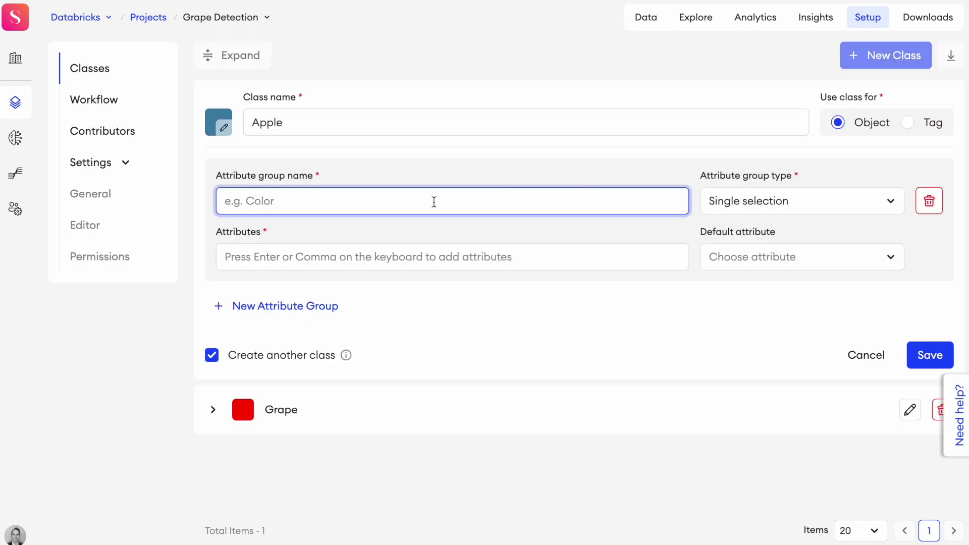
text(Color)
click(372, 257)
text(Red)
key(Return)
text(Green)
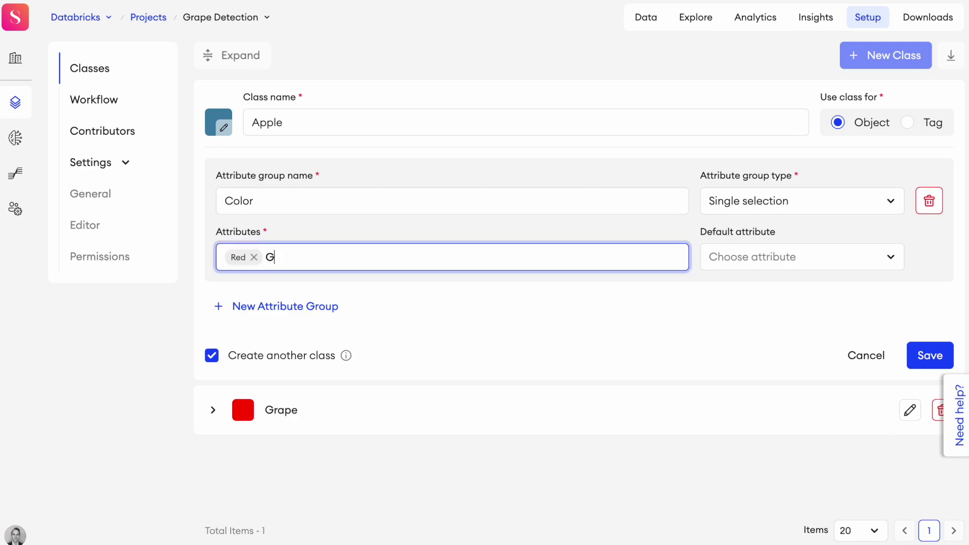
key(Return)
click(922, 348)
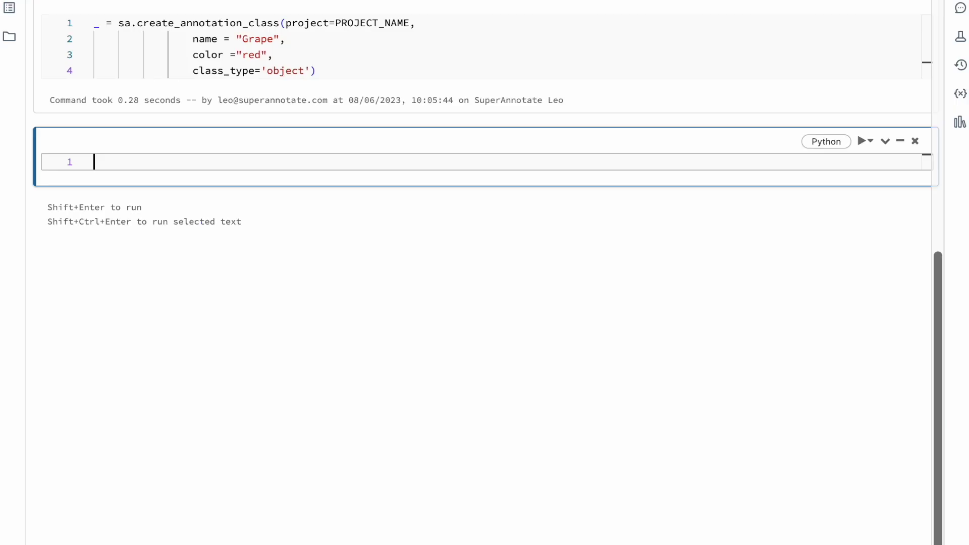
Step: Load grape_dataset.csv from s3://sa-assets-for-databricks into df with headers and display it
text(# Read image urls an)
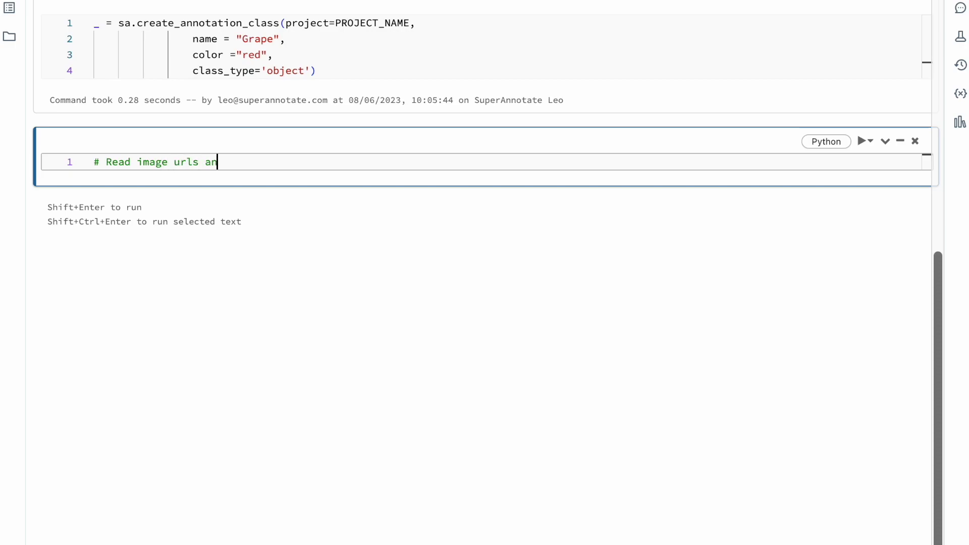
text(d names from s3)
key(Return)
text(df = spark.read.format("c)
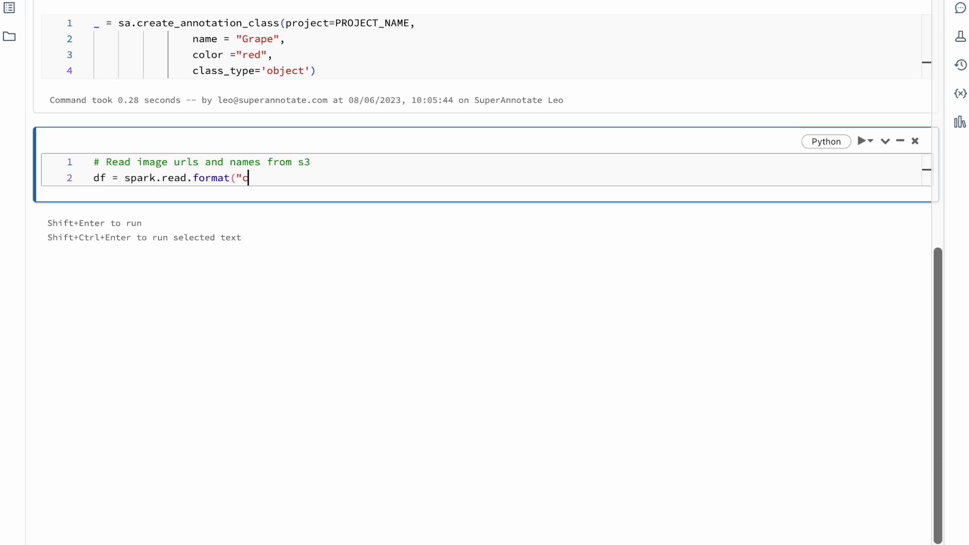
text(sv").option("header","true")\)
key(Return)
text(.load("s3:/)
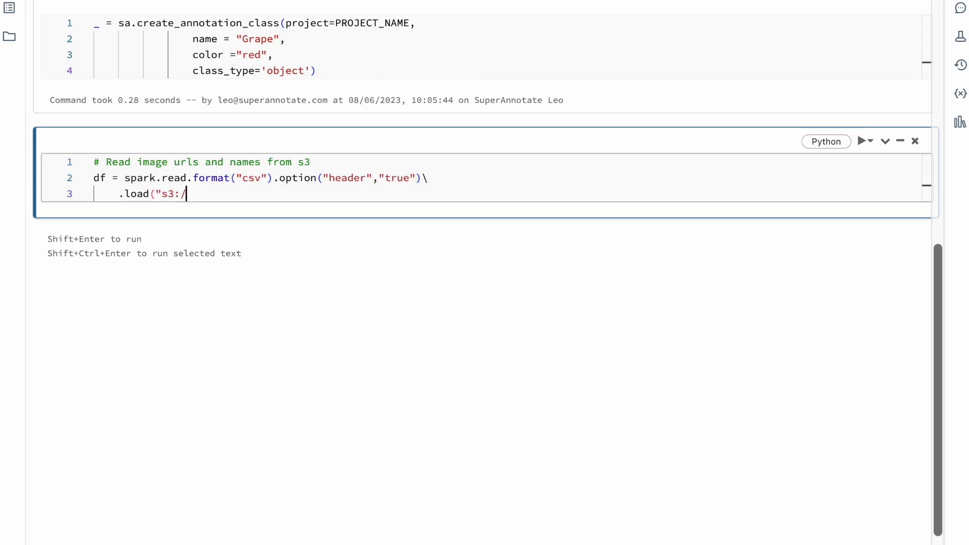
text(/sa-assets-for-databricks/dataset/grape_dataset.csv"))
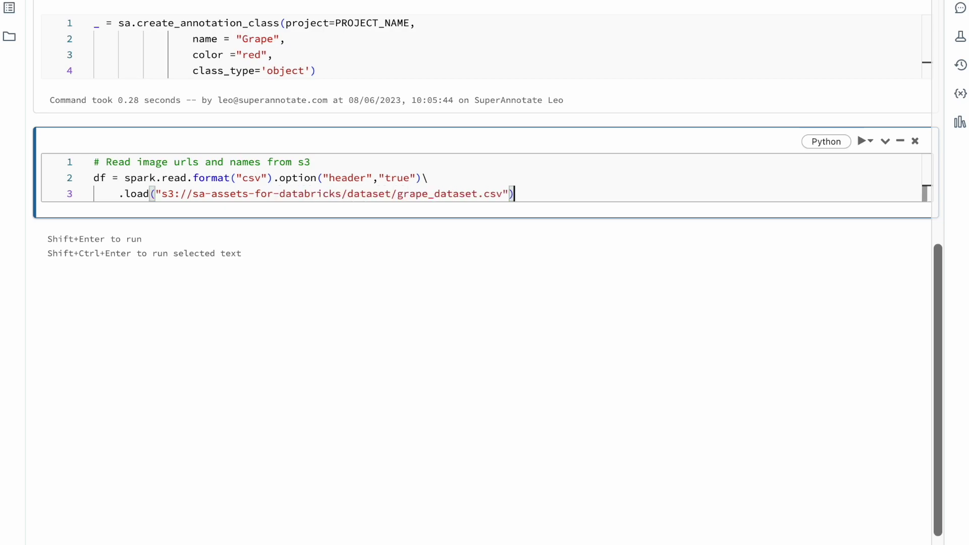
key(Return)
text(display(df)
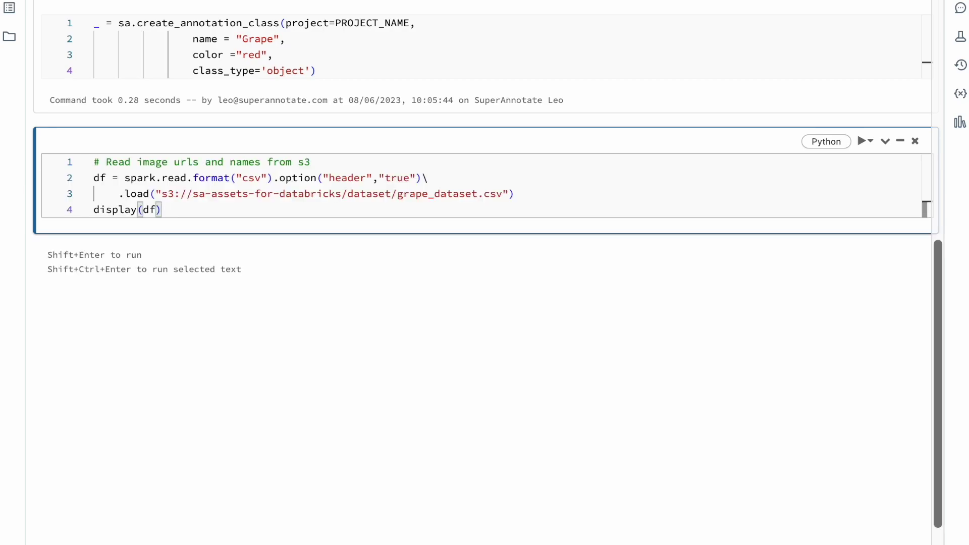
key(shift+Return)
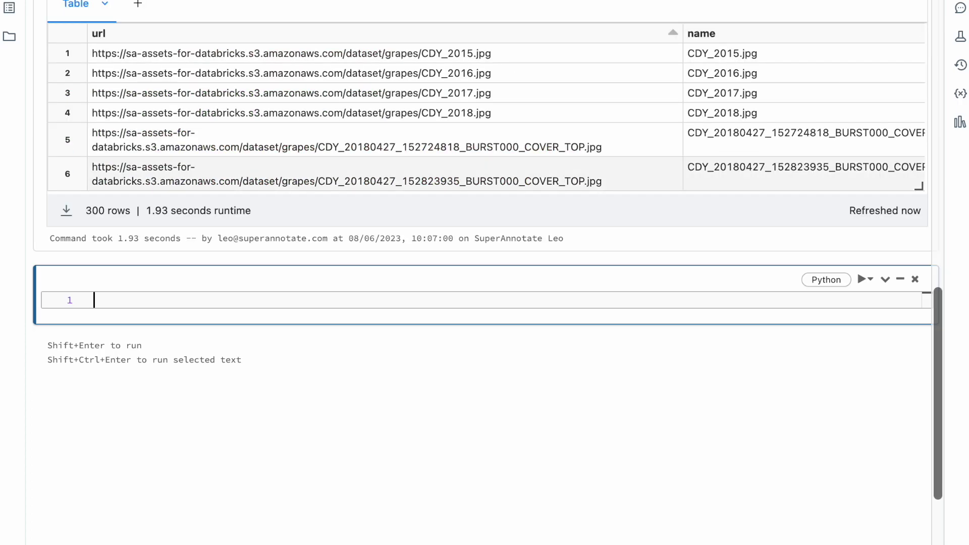
Step: Attach all dataframe rows to Grape Detection with status NotStarted, then open the project
text(_ = sa.attach_items(project=PROJECT_NAME,)
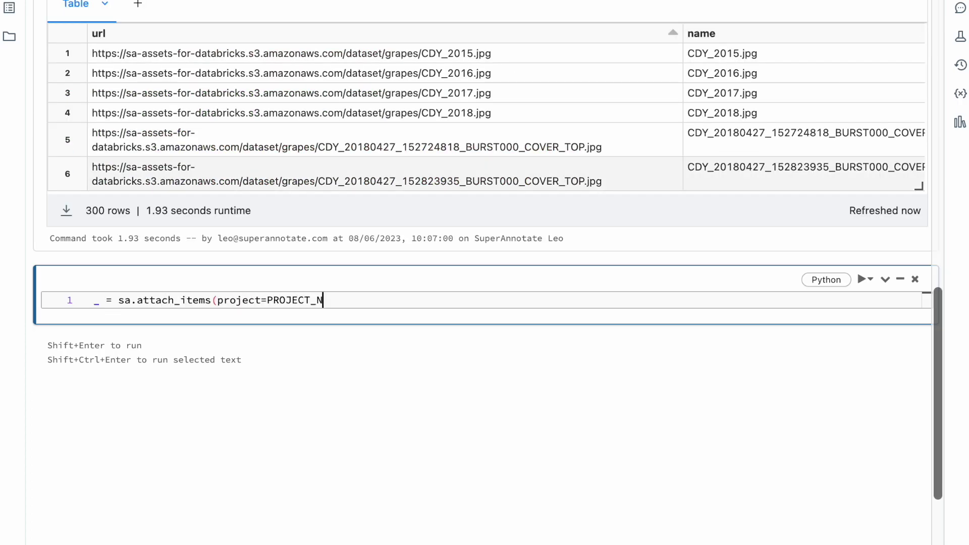
key(Return)
text(attachments=[row.asDict() for row in df.collect()],)
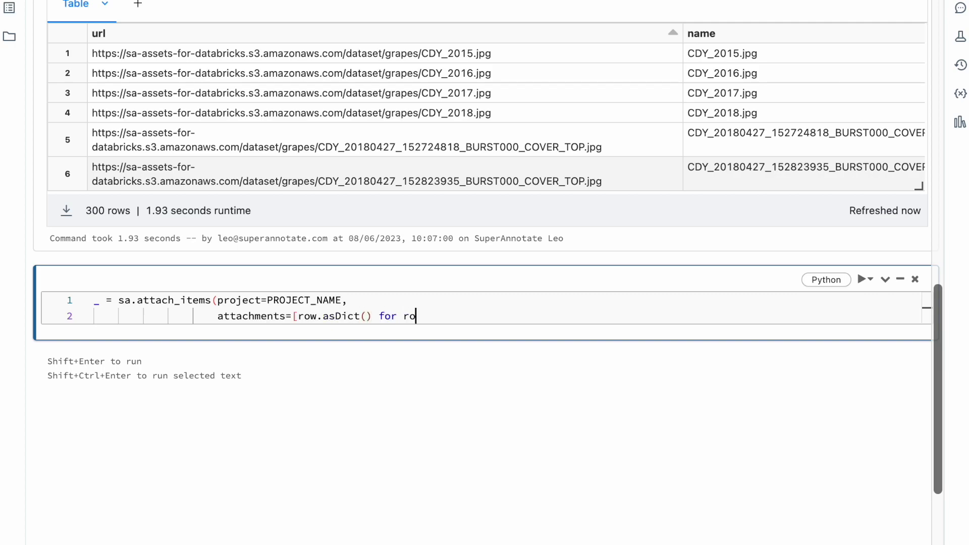
key(Return)
text(annotation_status="NotStarted"))
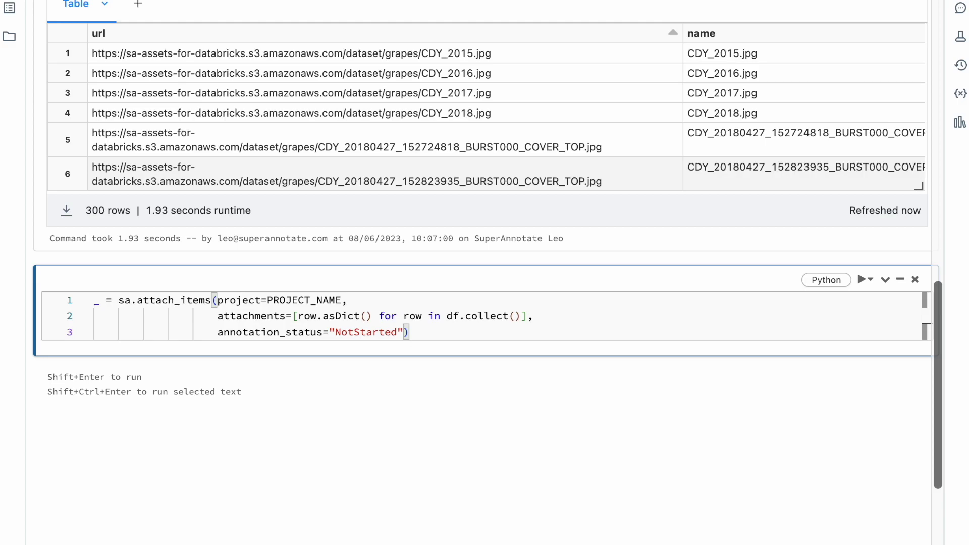
key(shift+Return)
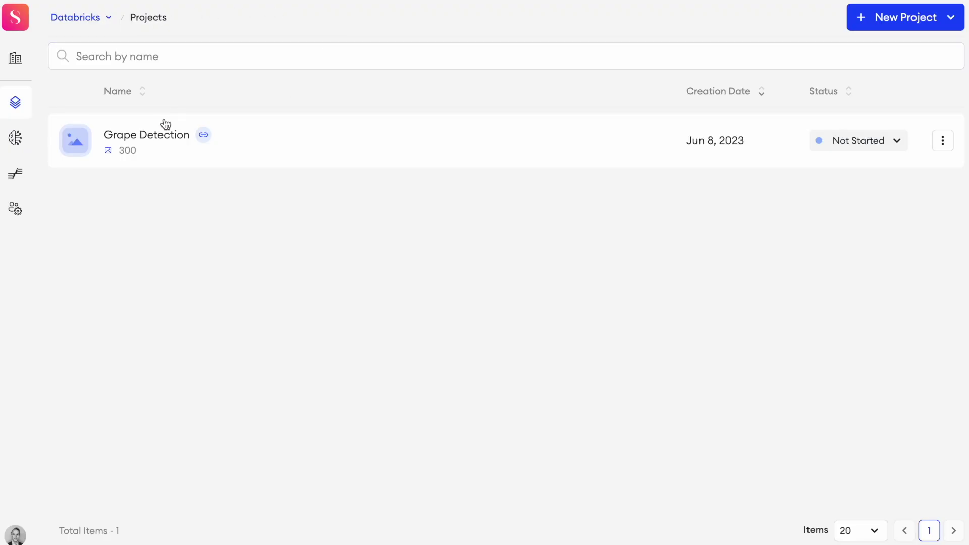
click(143, 135)
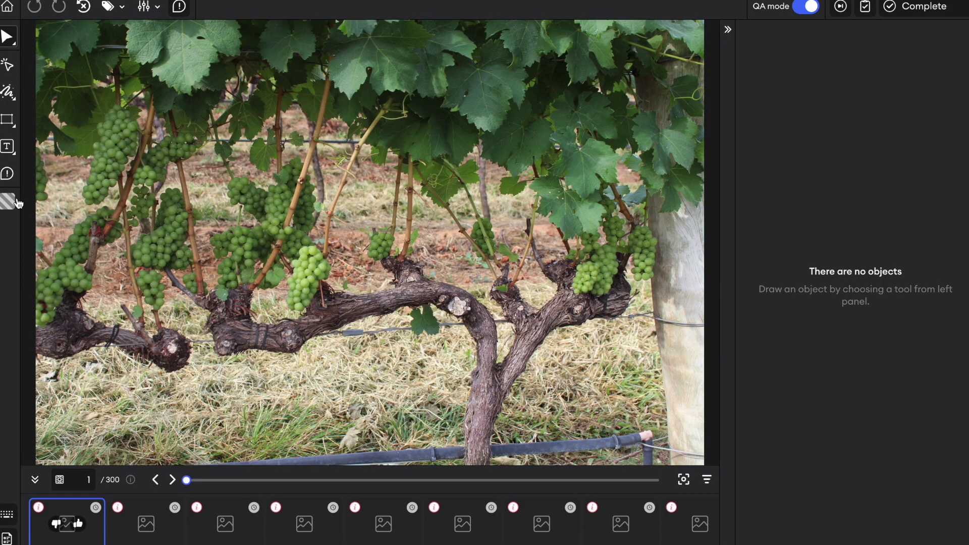
Step: With the Grape class and Bounding Box tool, box the grape clusters on the left of image 1
click(11, 201)
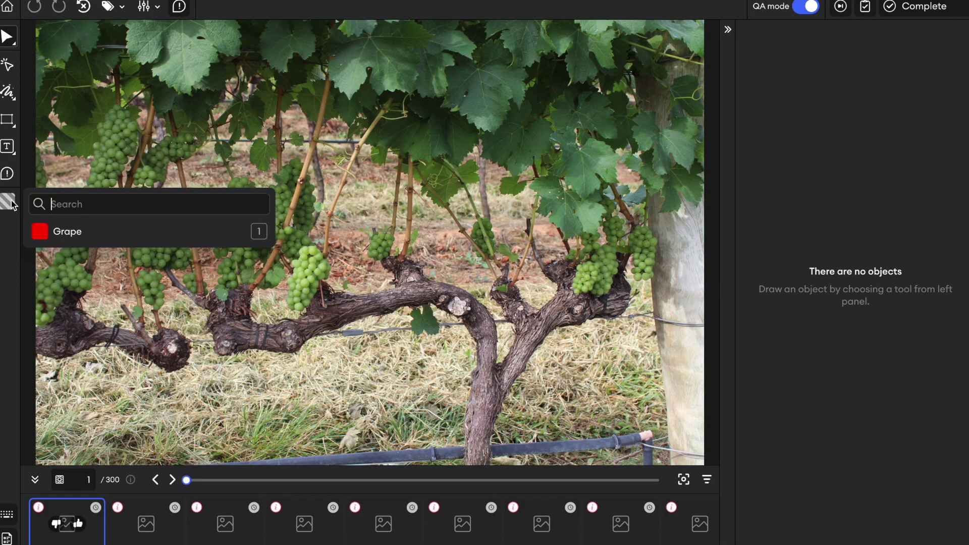
click(66, 231)
key(b)
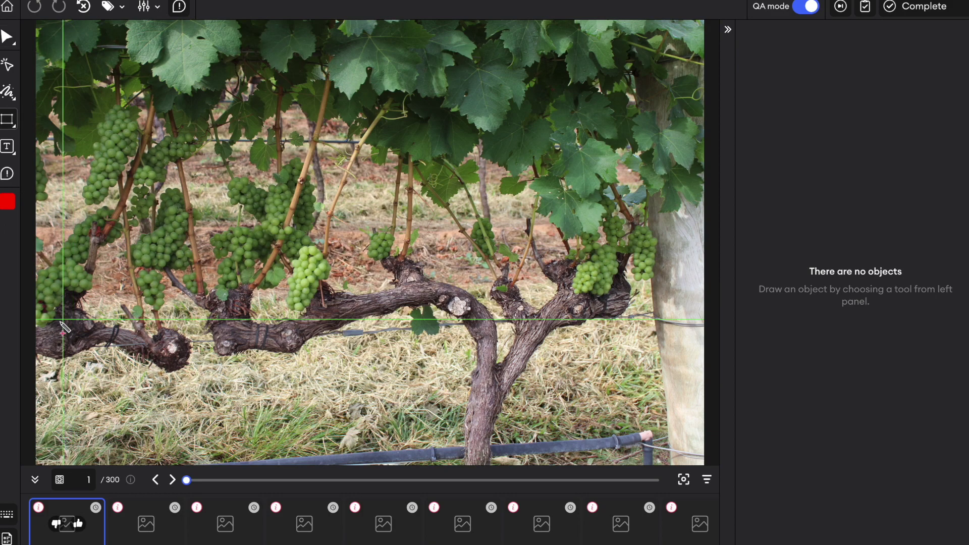
mouse_move(37, 330)
mouse_down()
mouse_move(130, 221)
mouse_move(121, 209)
mouse_move(139, 104)
mouse_up()
drag(128, 269, 190, 206)
drag(136, 309, 164, 269)
mouse_move(133, 191)
mouse_down()
mouse_move(170, 138)
mouse_move(202, 124)
mouse_up()
mouse_move(208, 298)
mouse_down()
mouse_move(262, 226)
mouse_move(268, 174)
mouse_up()
drag(259, 233, 315, 155)
Step: Box the remaining grape clusters in the middle and right, then mark the image complete
drag(283, 312, 328, 242)
drag(365, 261, 394, 226)
drag(566, 242, 617, 300)
drag(627, 281, 657, 221)
drag(599, 250, 628, 209)
drag(460, 262, 500, 214)
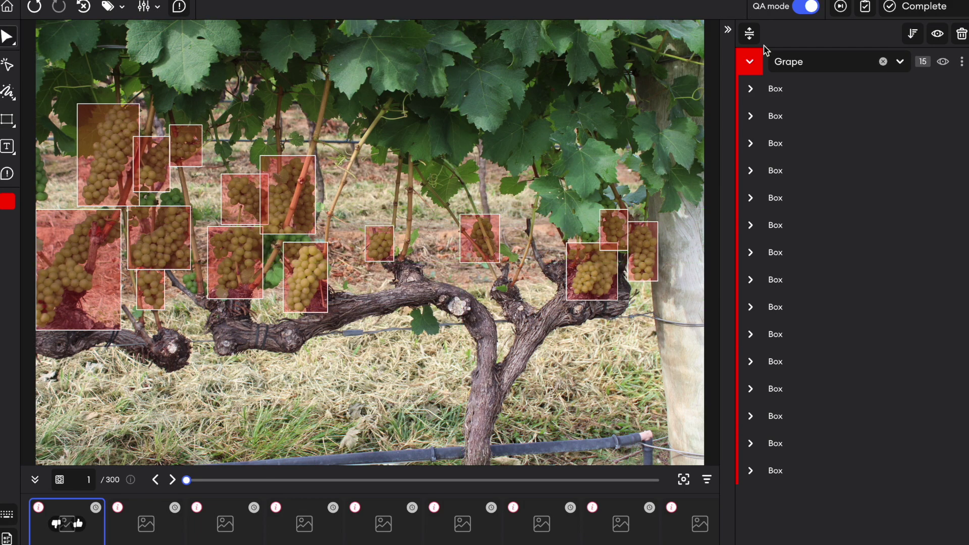
click(954, 11)
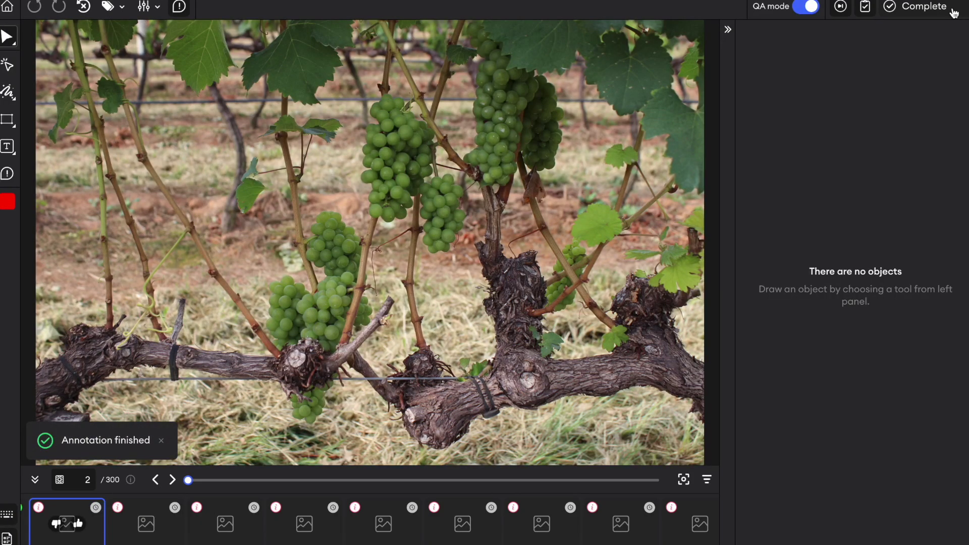
Step: Outline the grape bunches on image 2 with Magic Polygon, then open the project's Explore gallery
click(7, 96)
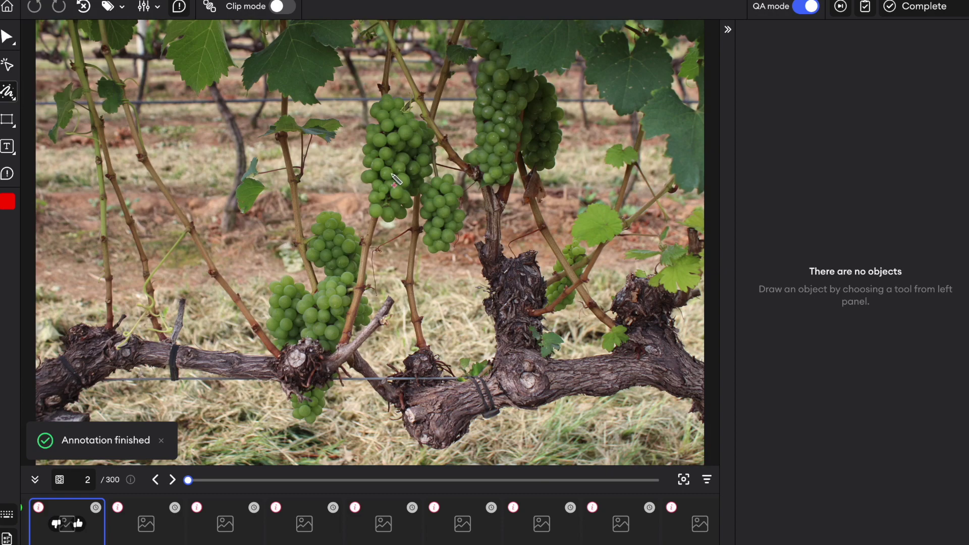
drag(392, 121, 388, 191)
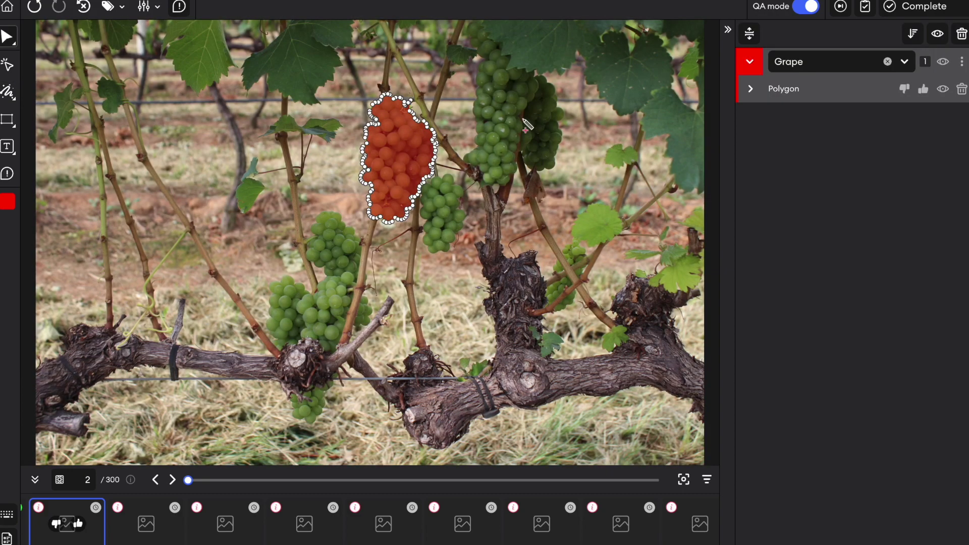
drag(507, 80, 508, 151)
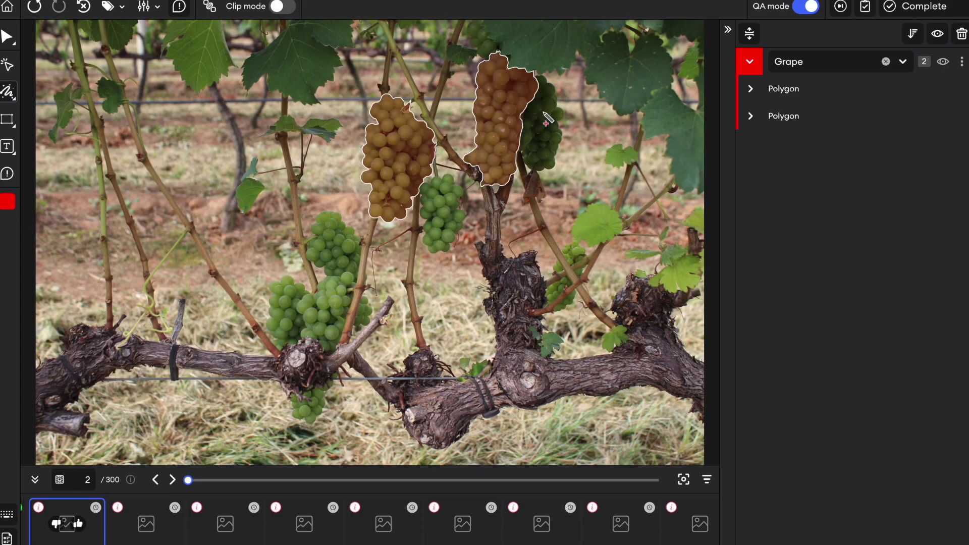
mouse_move(550, 105)
mouse_down()
mouse_move(548, 160)
mouse_move(546, 150)
mouse_up()
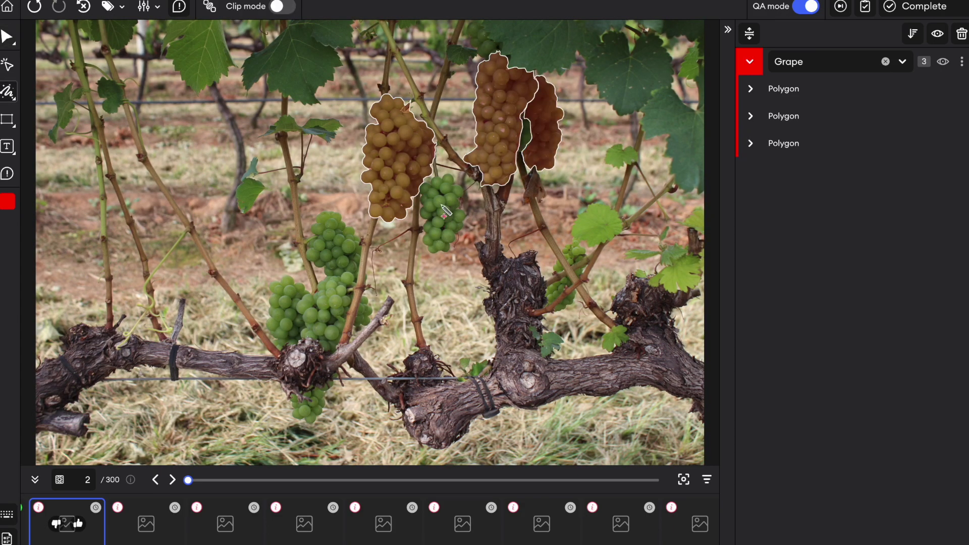
drag(439, 194, 440, 235)
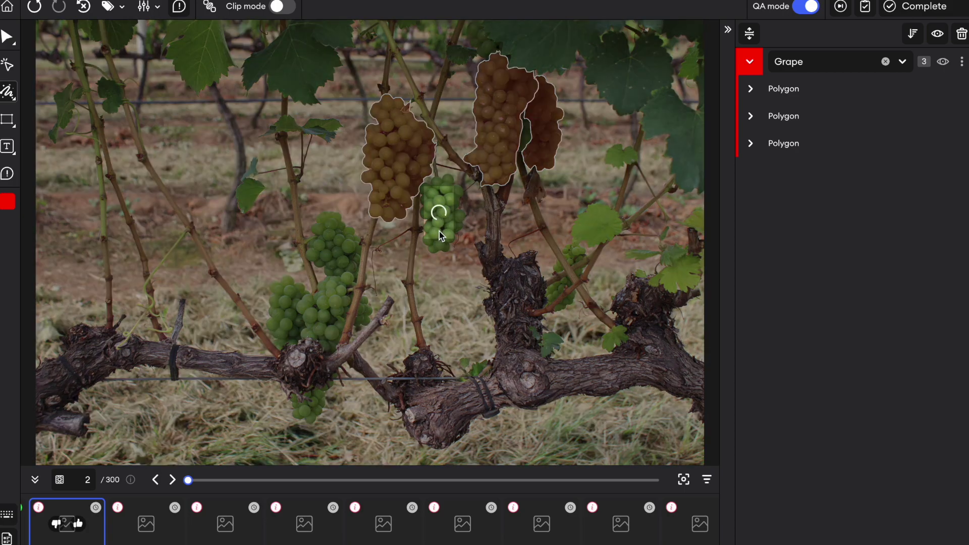
mouse_move(334, 233)
mouse_down()
mouse_move(347, 272)
mouse_move(342, 264)
mouse_up()
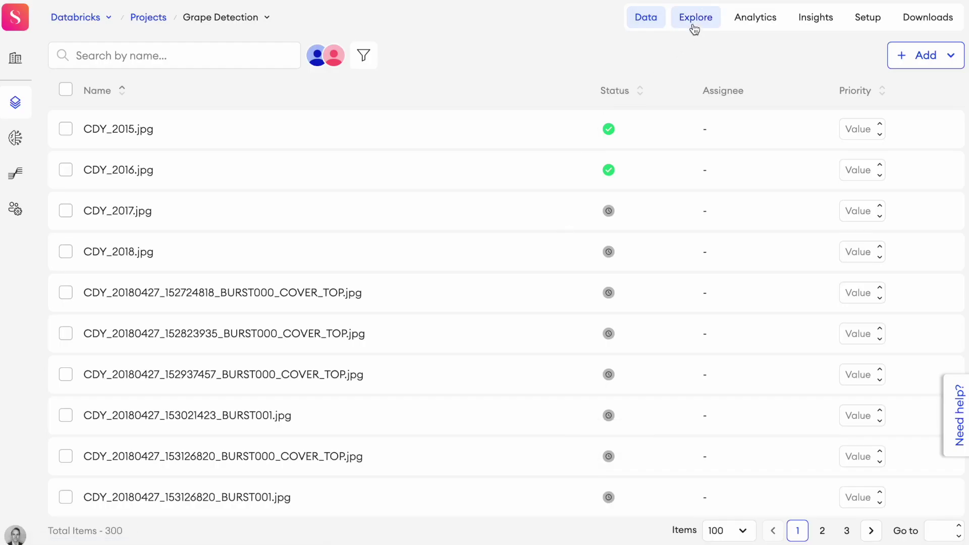
click(693, 22)
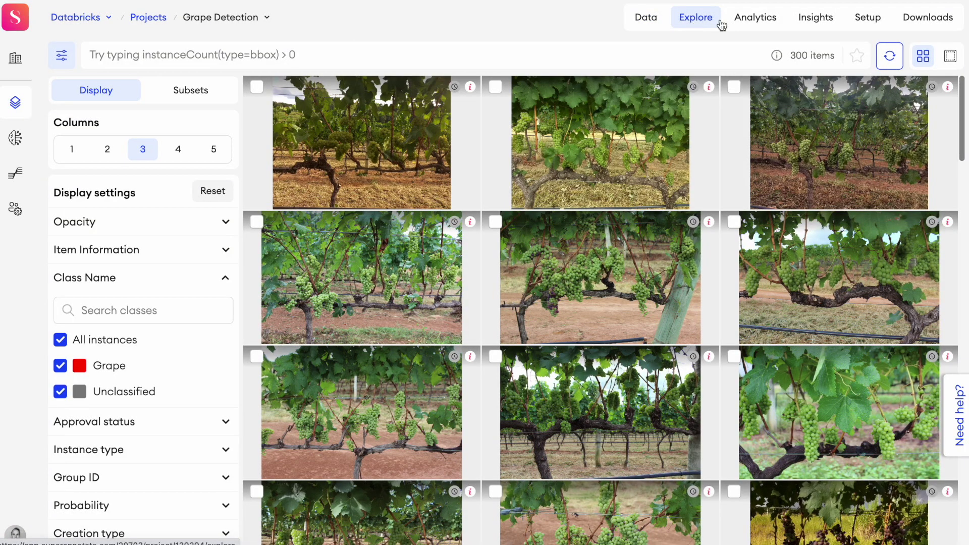
Step: In Instance View, select the third polygon-outlined grape crop and change its status to Disapprove
click(950, 56)
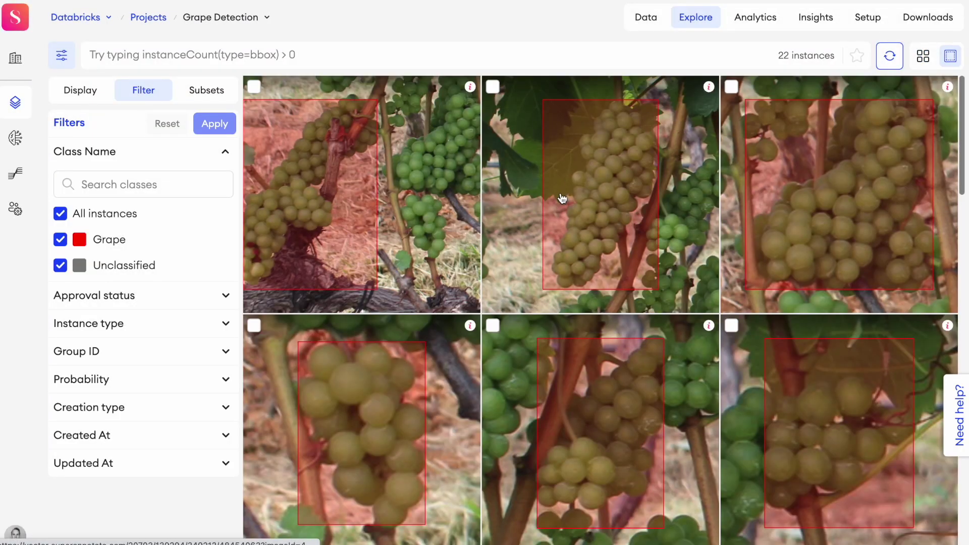
scroll(561, 198, down, 10)
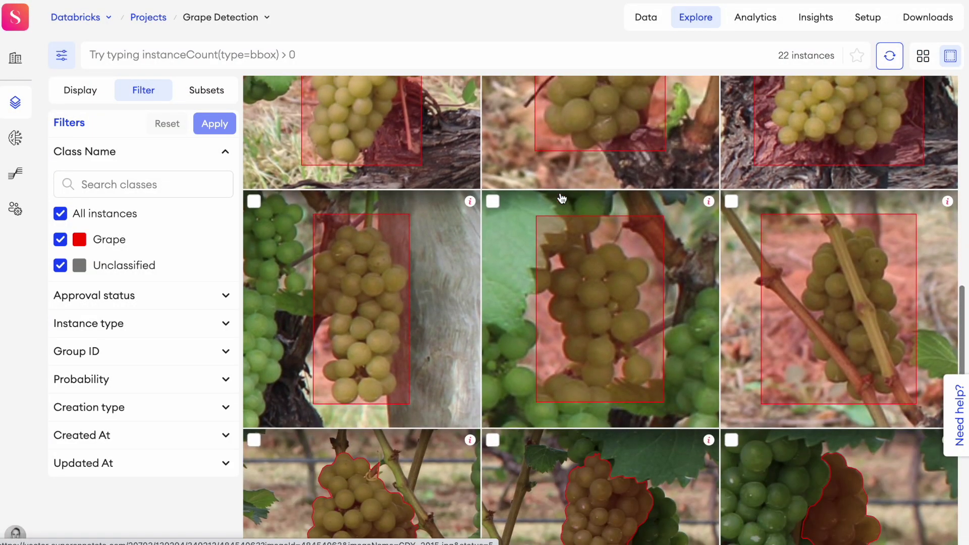
scroll(562, 198, down, 10)
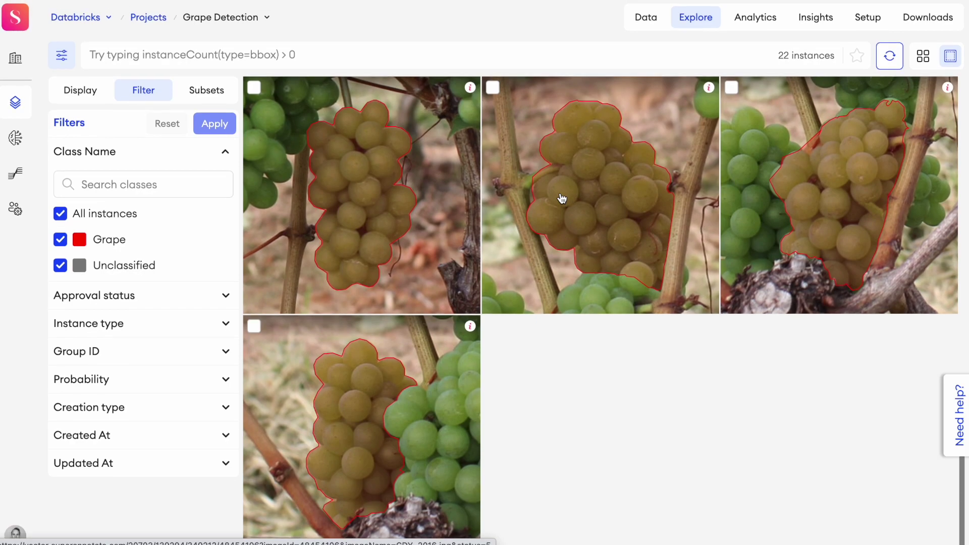
scroll(764, 120, up, 1)
click(731, 106)
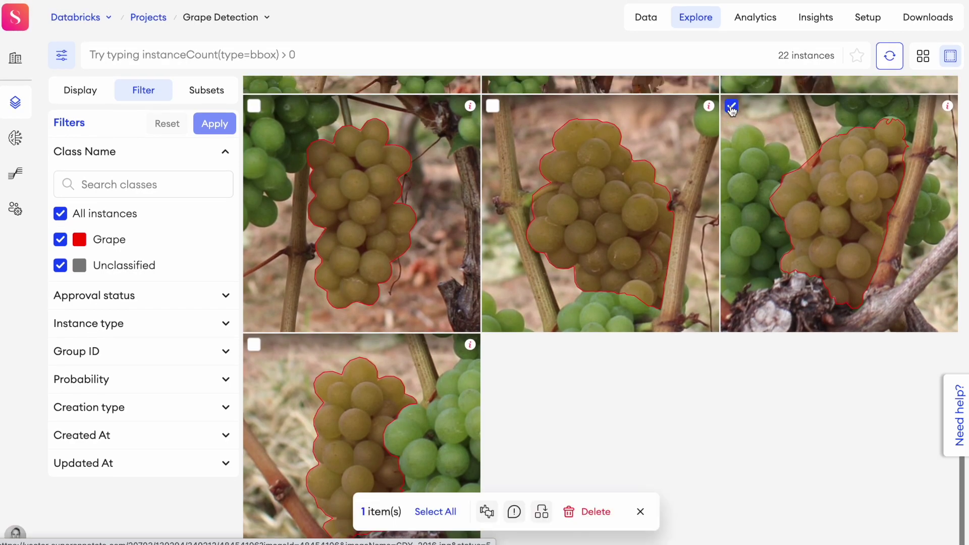
click(485, 512)
click(425, 300)
click(396, 369)
click(655, 346)
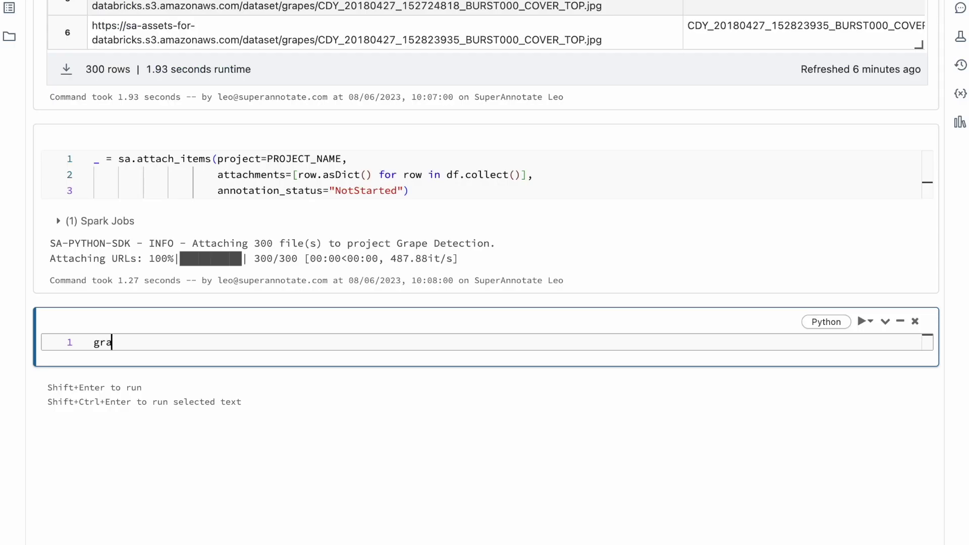
Step: Build grapes_dataframe with sdc.get_vector_dataframe(sa.get_annotations(PROJECT_NAME), spark) and display it
text(pes_dataframe = sdc.get)
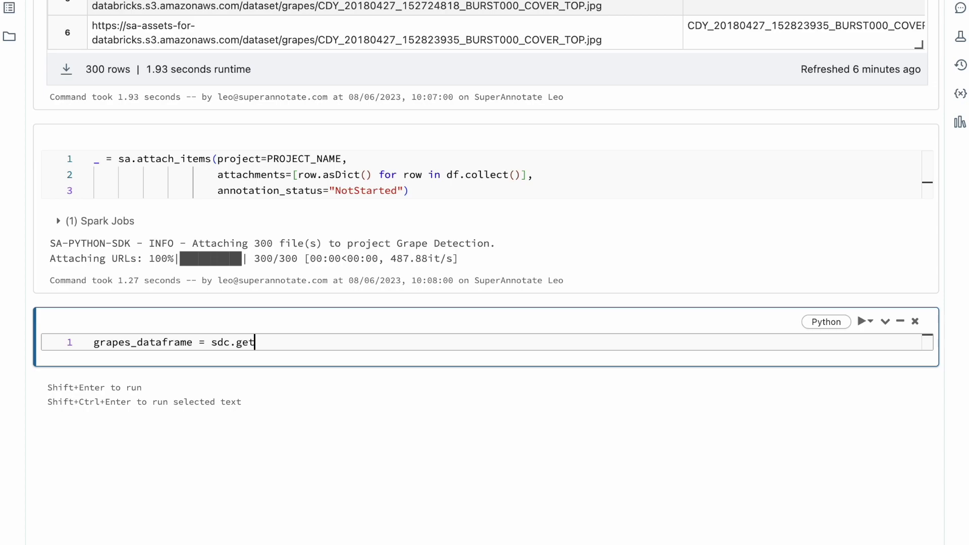
text(_vector_dataframe(sa.get)
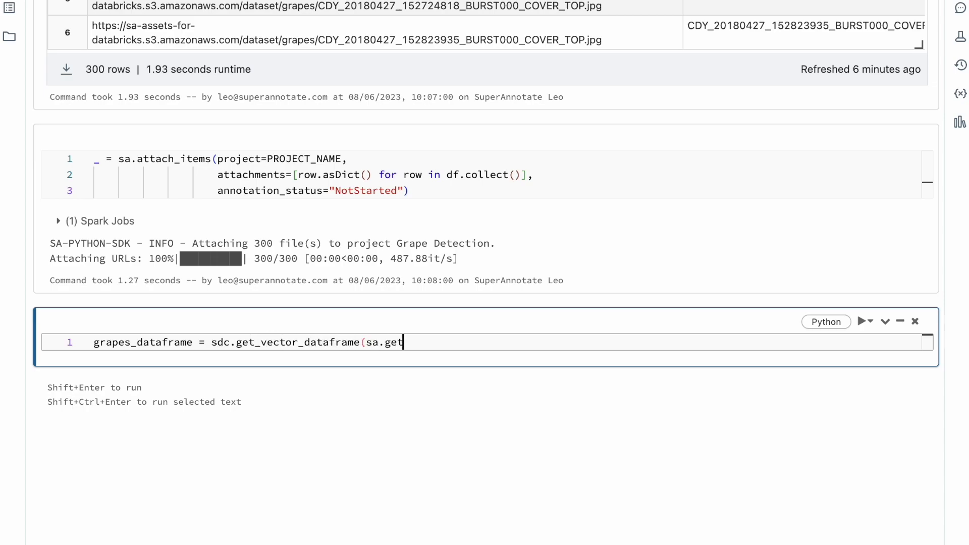
text(_annotations(PROJECT_NA)
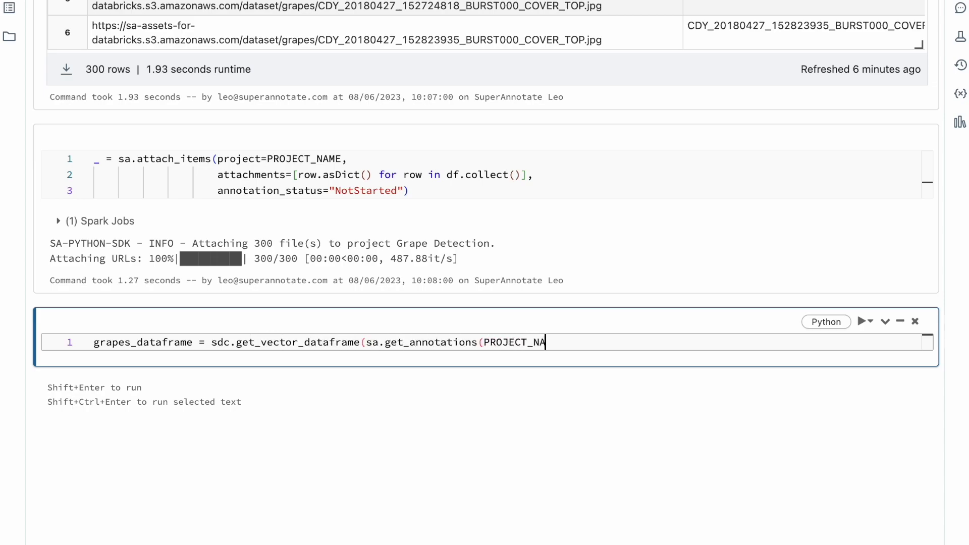
text(ME),spark))
key(Return)
text(display(grape)
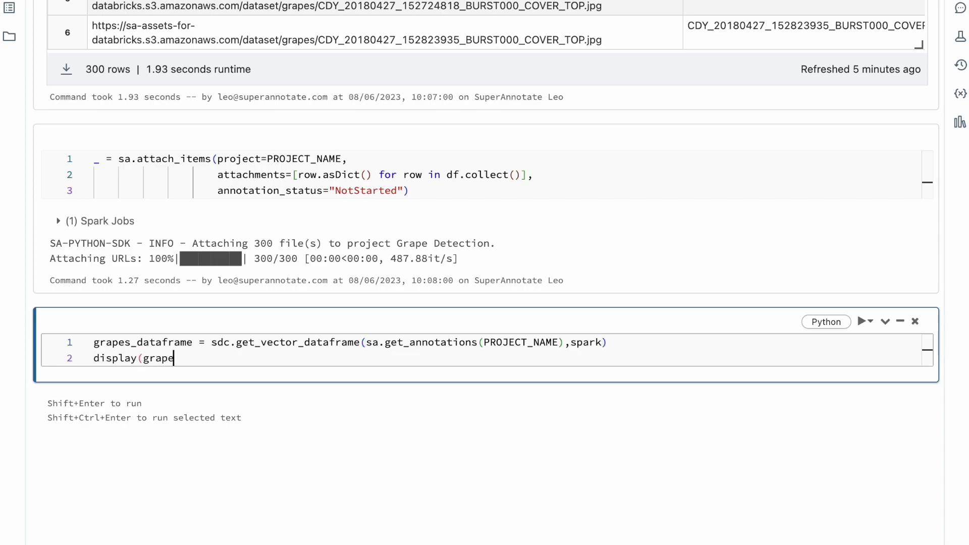
text(s_dataframe))
key(shift+Return)
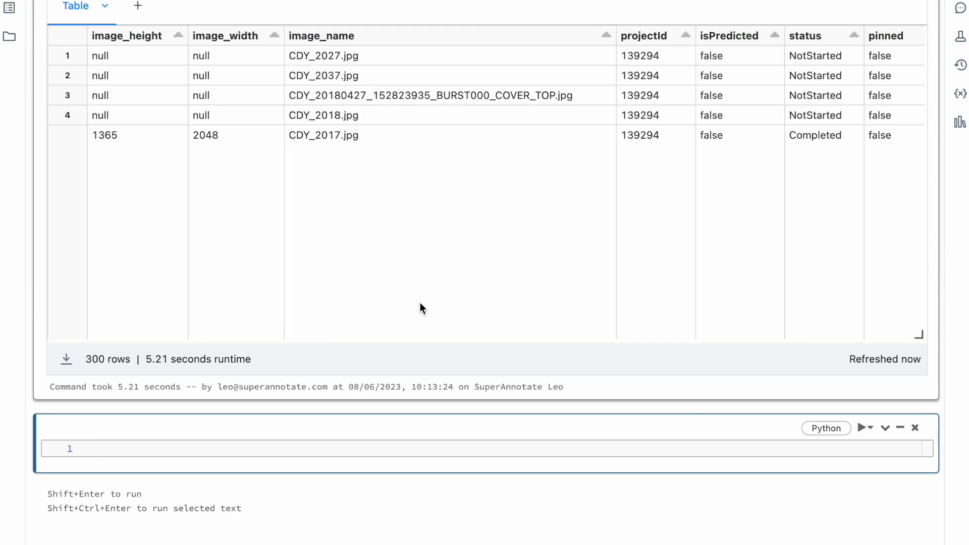
Step: Scroll through the 300-row annotations dataframe to show the Grape instances and bounding_boxes coordinates
scroll(504, 228, down, 3)
scroll(503, 228, up, 2)
scroll(503, 228, right, 10)
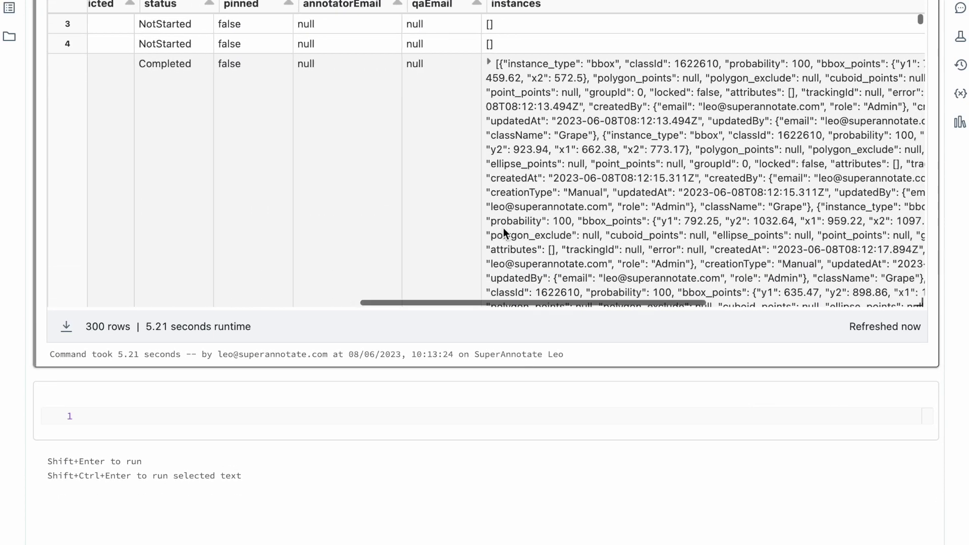
scroll(503, 228, up, 2)
scroll(503, 228, right, 6)
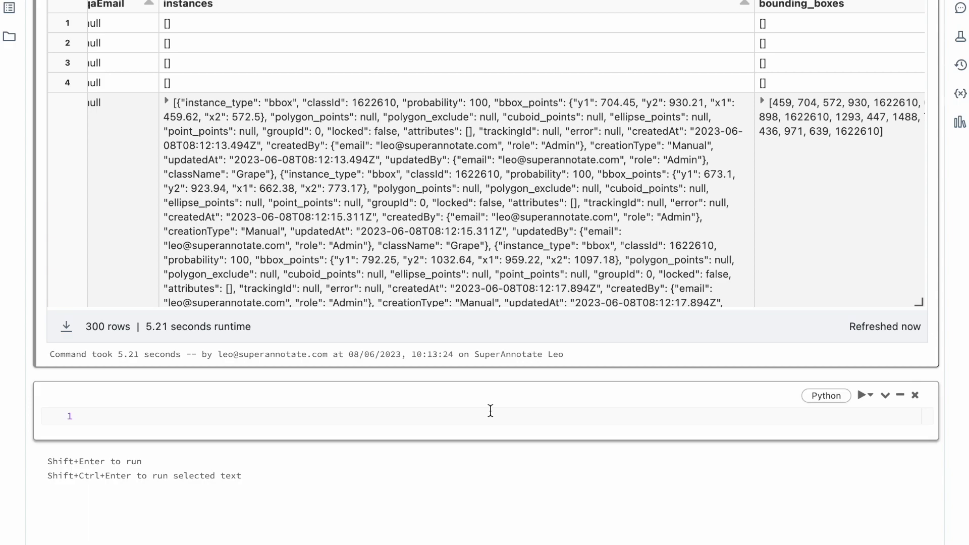